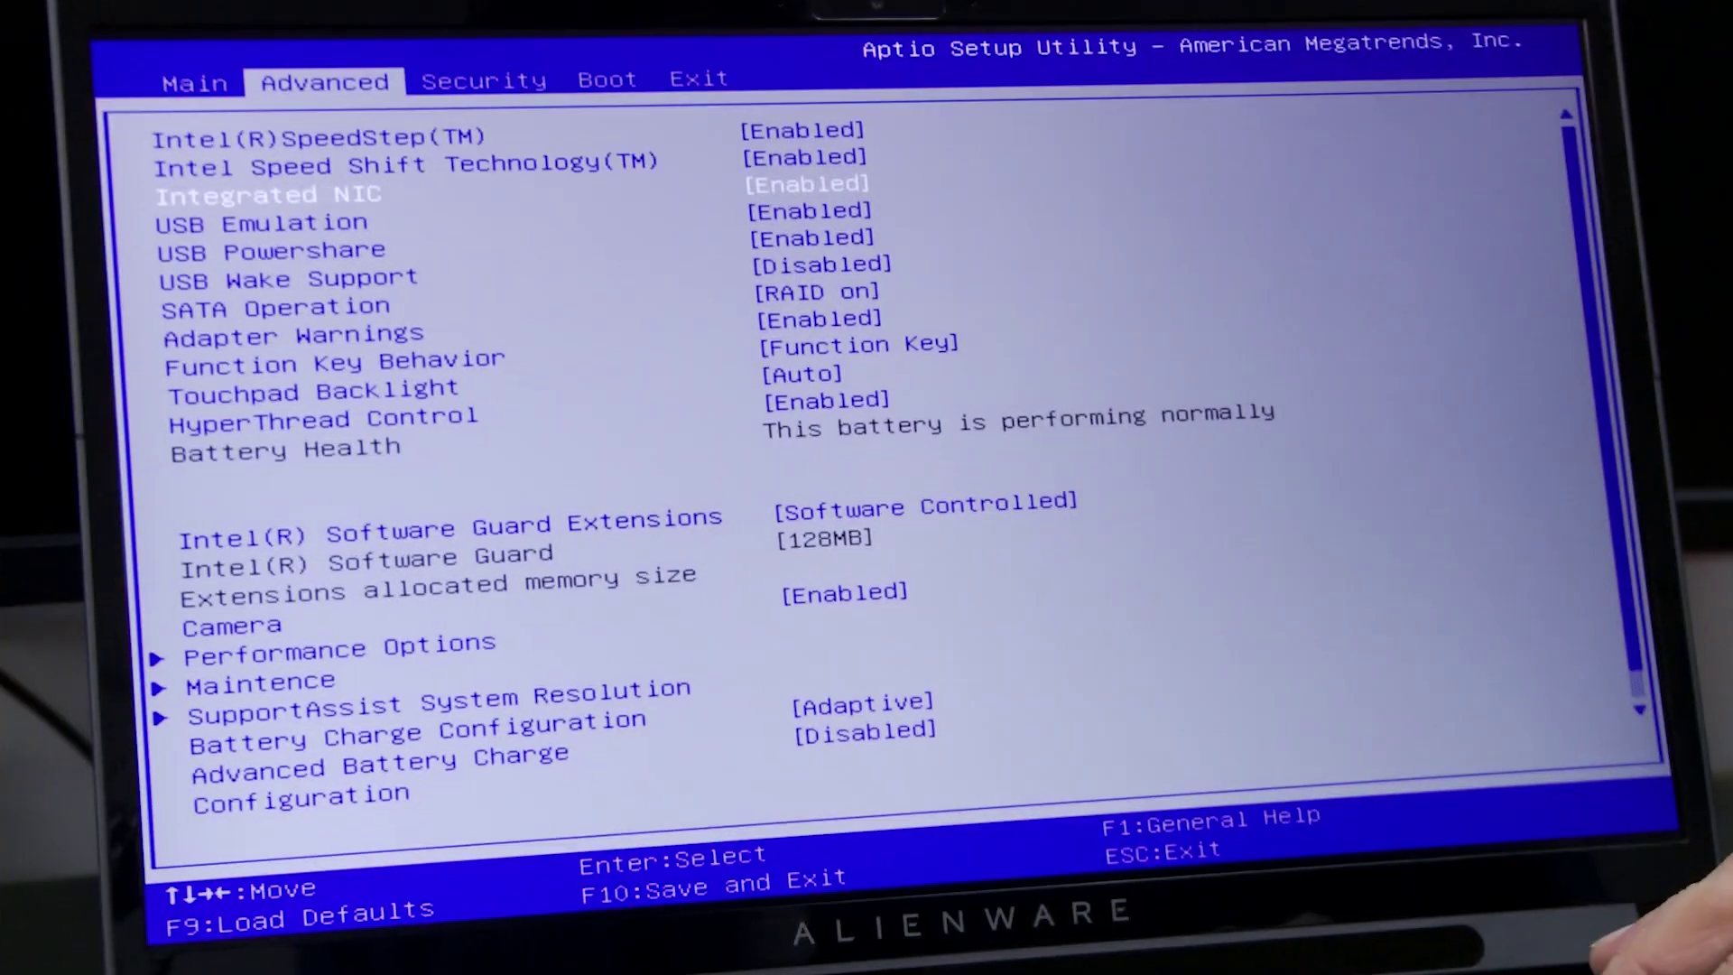
- Review the BIOS Advanced USB options, leaving USB Emulation, Powershare and Wake Support unchanged
key("Down")
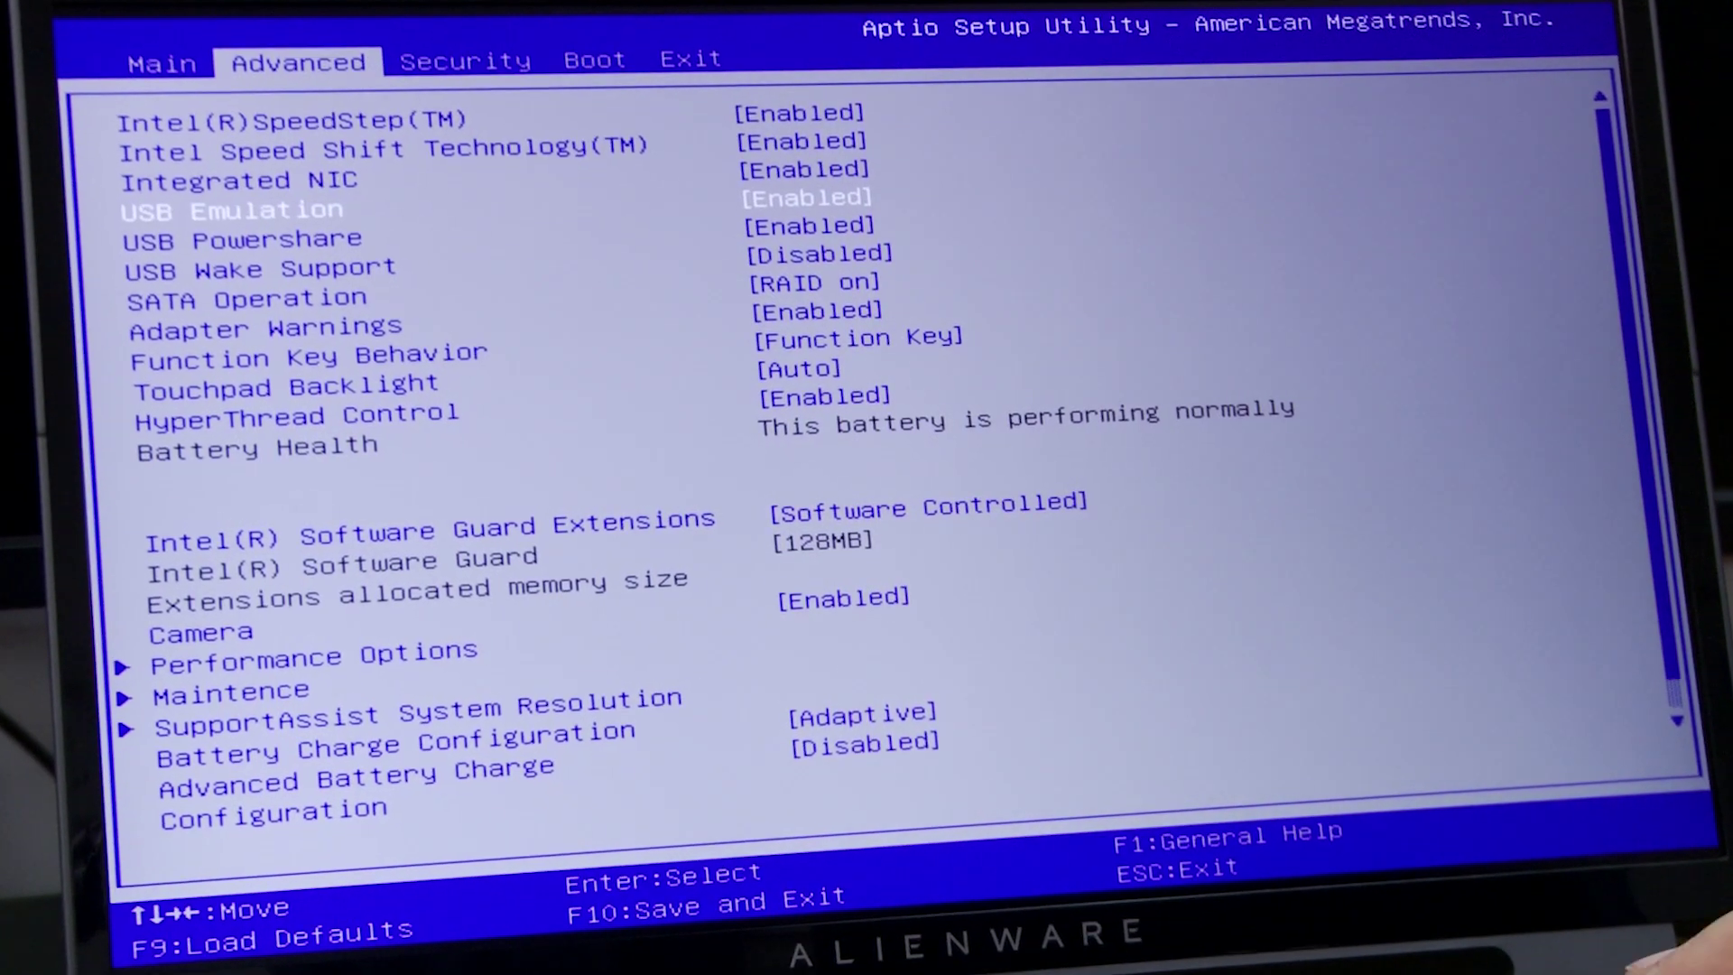
key("Down")
key("Down")
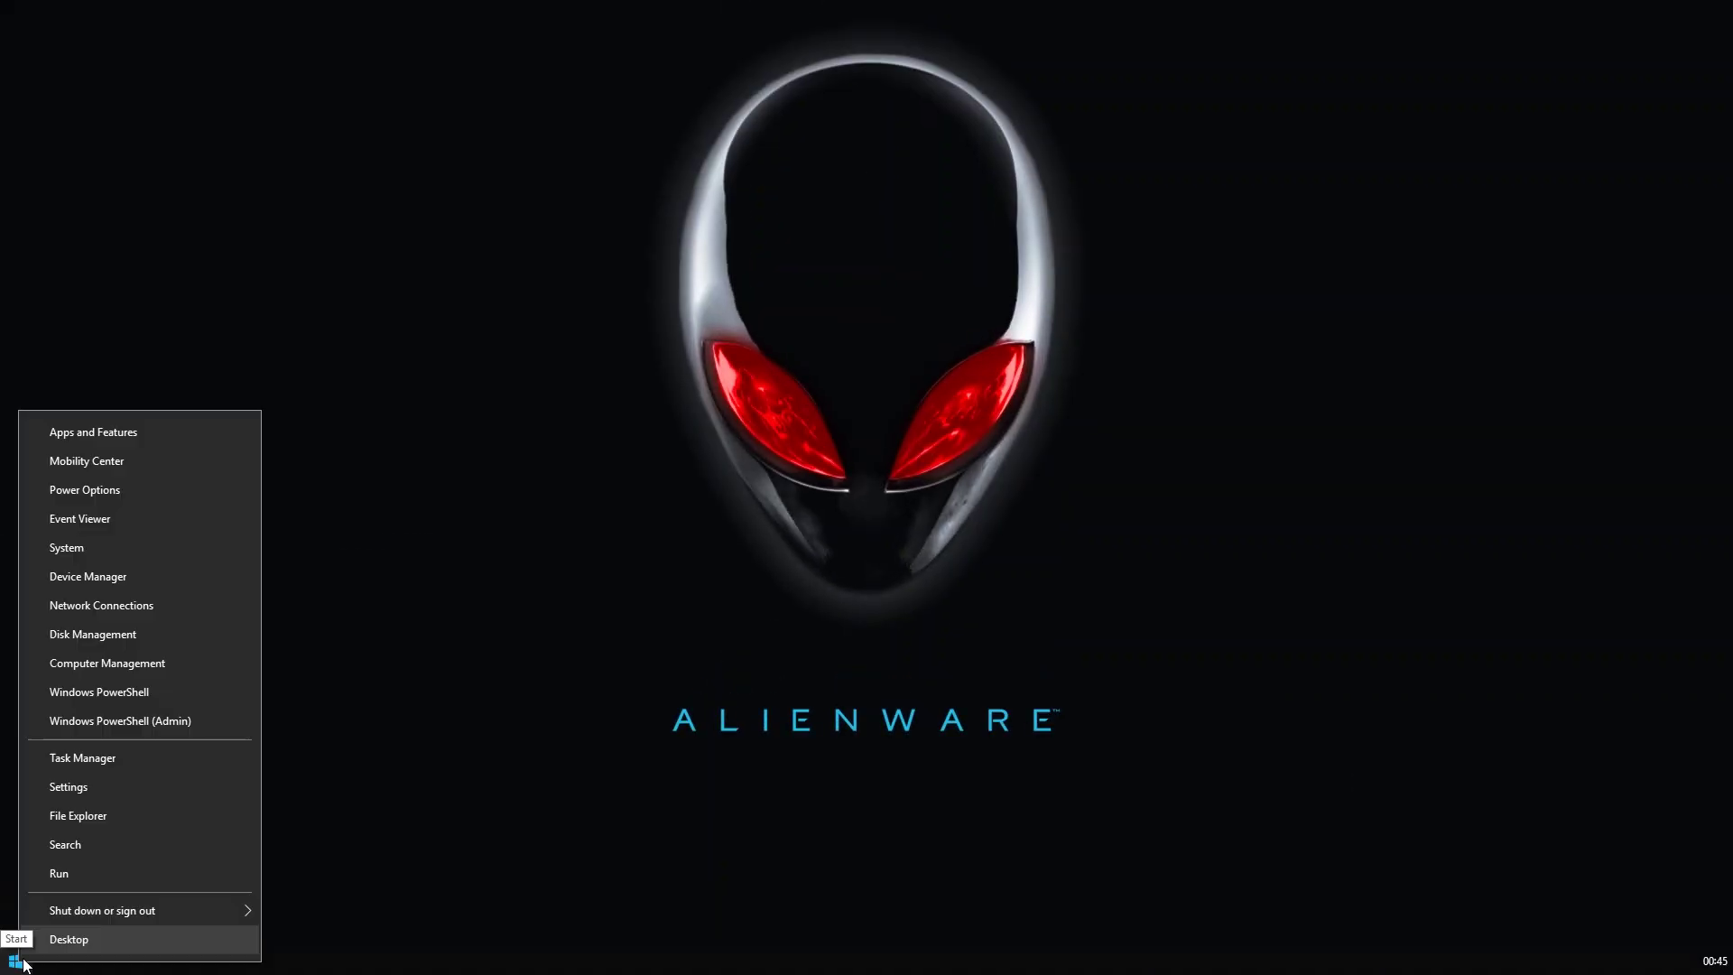
- Untick 'Allow the computer to turn off this device' for the DeathAdder Mouse under Human Interface Devices
left_click(116, 578)
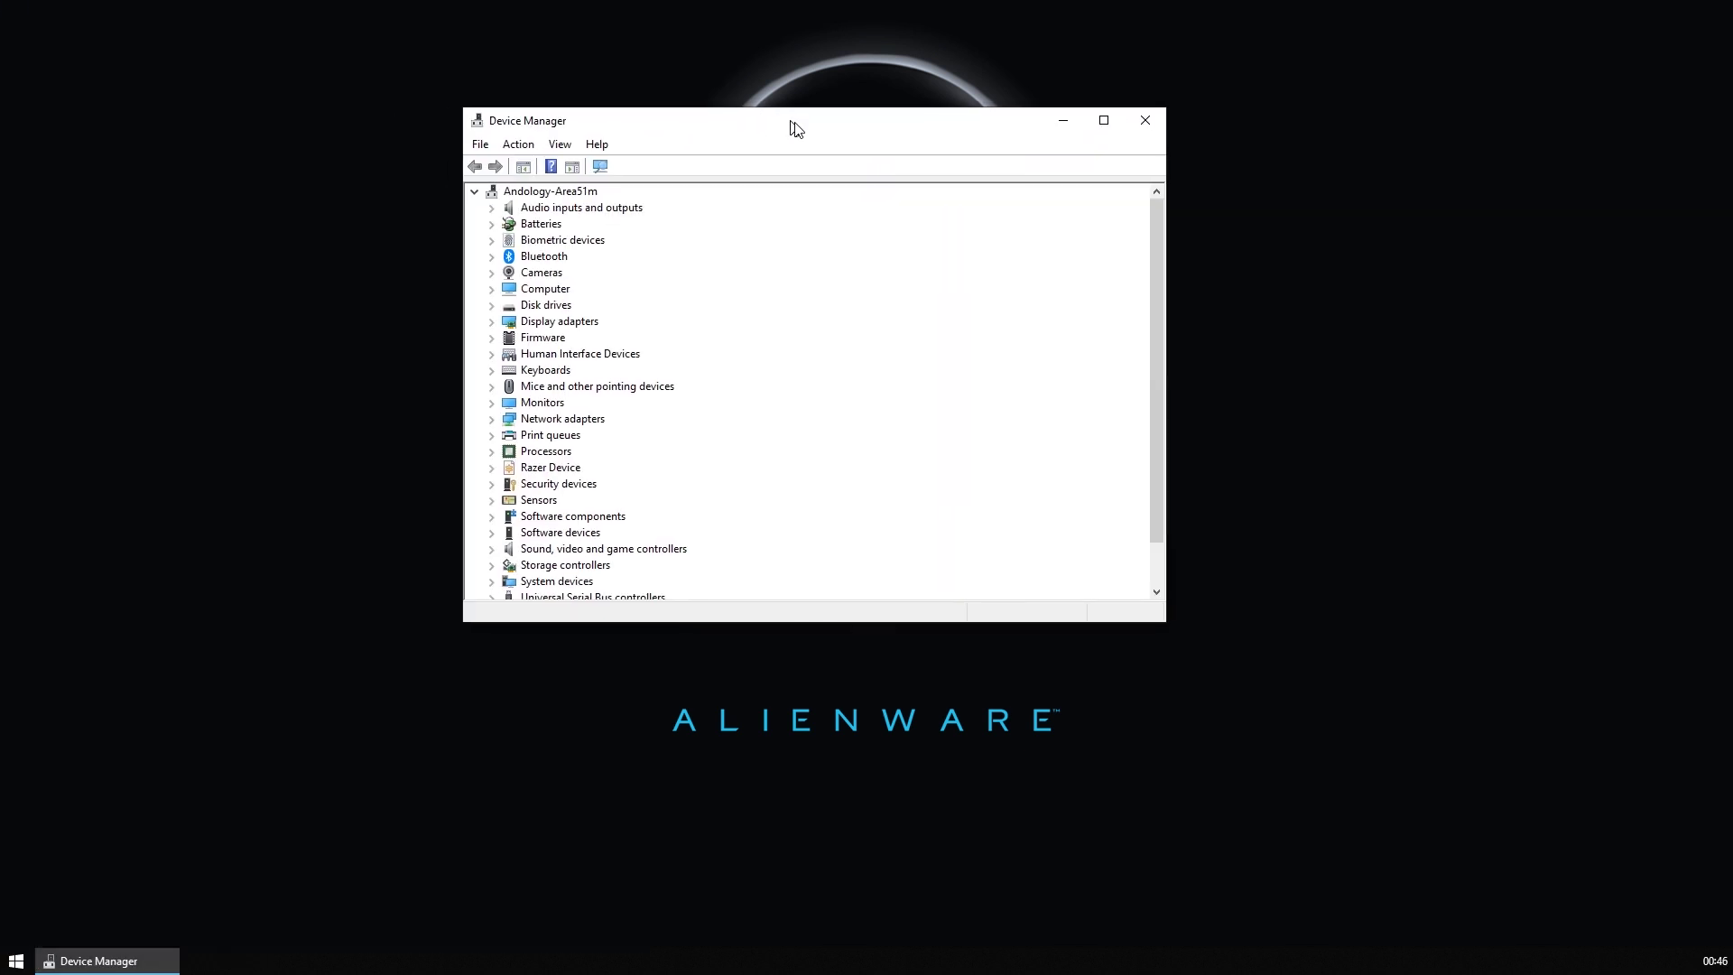
left_click_drag(793, 128, 707, 108)
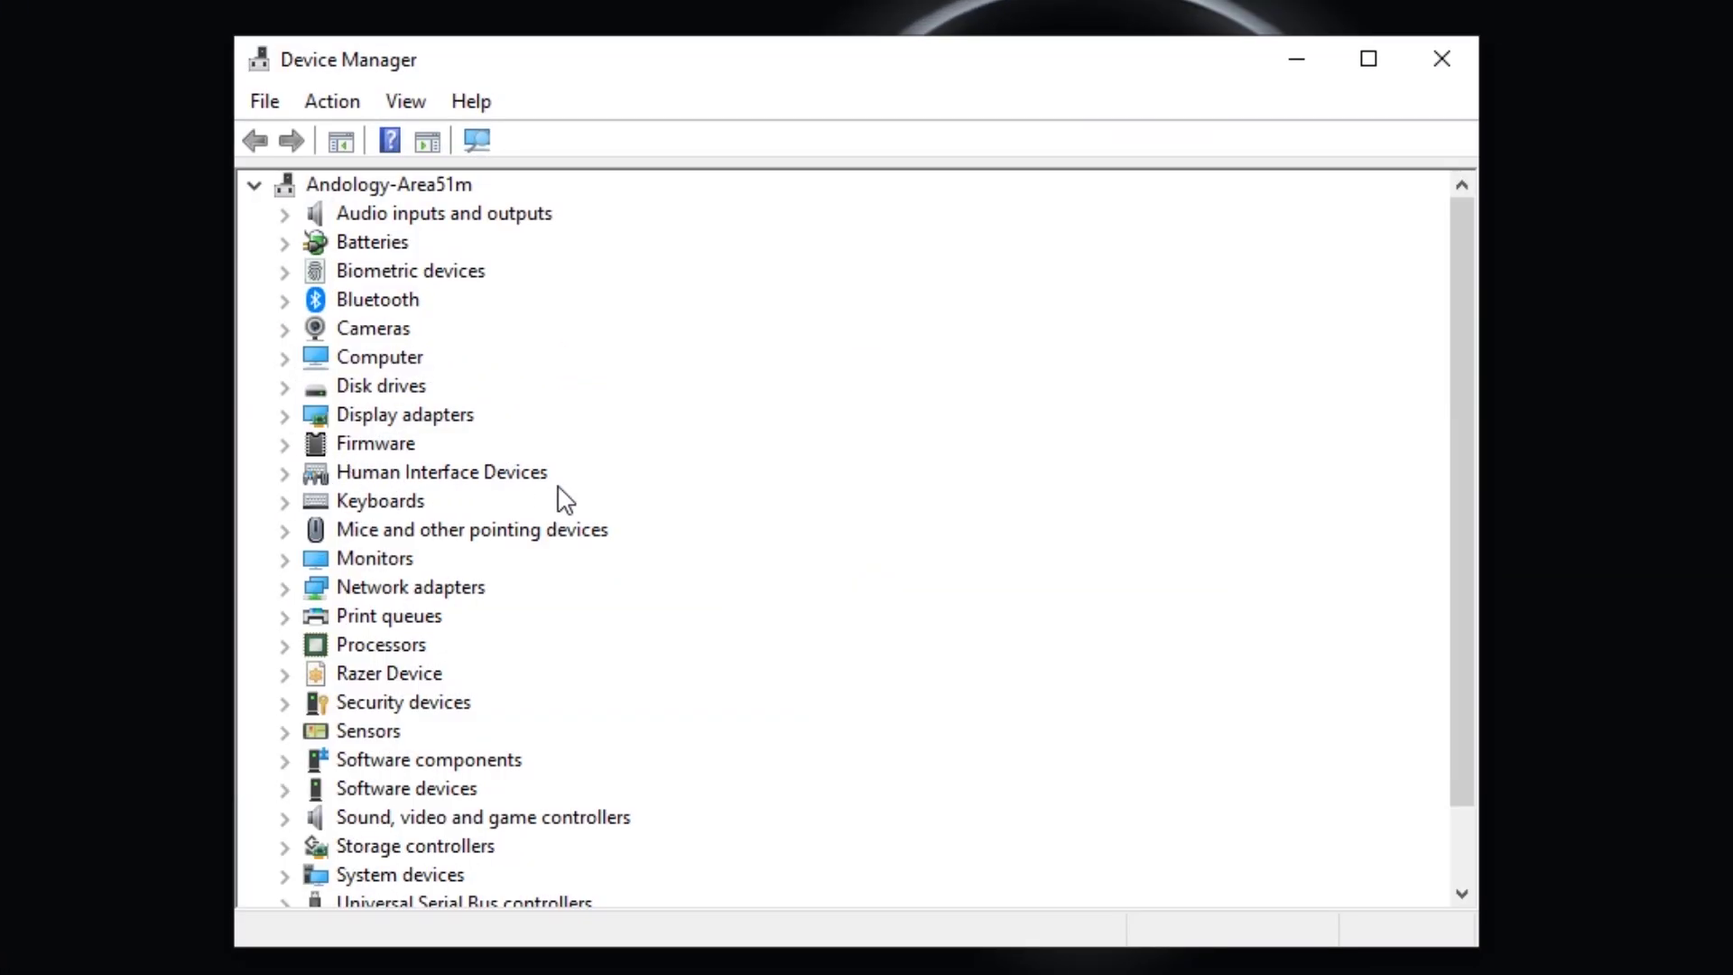
left_click(283, 473)
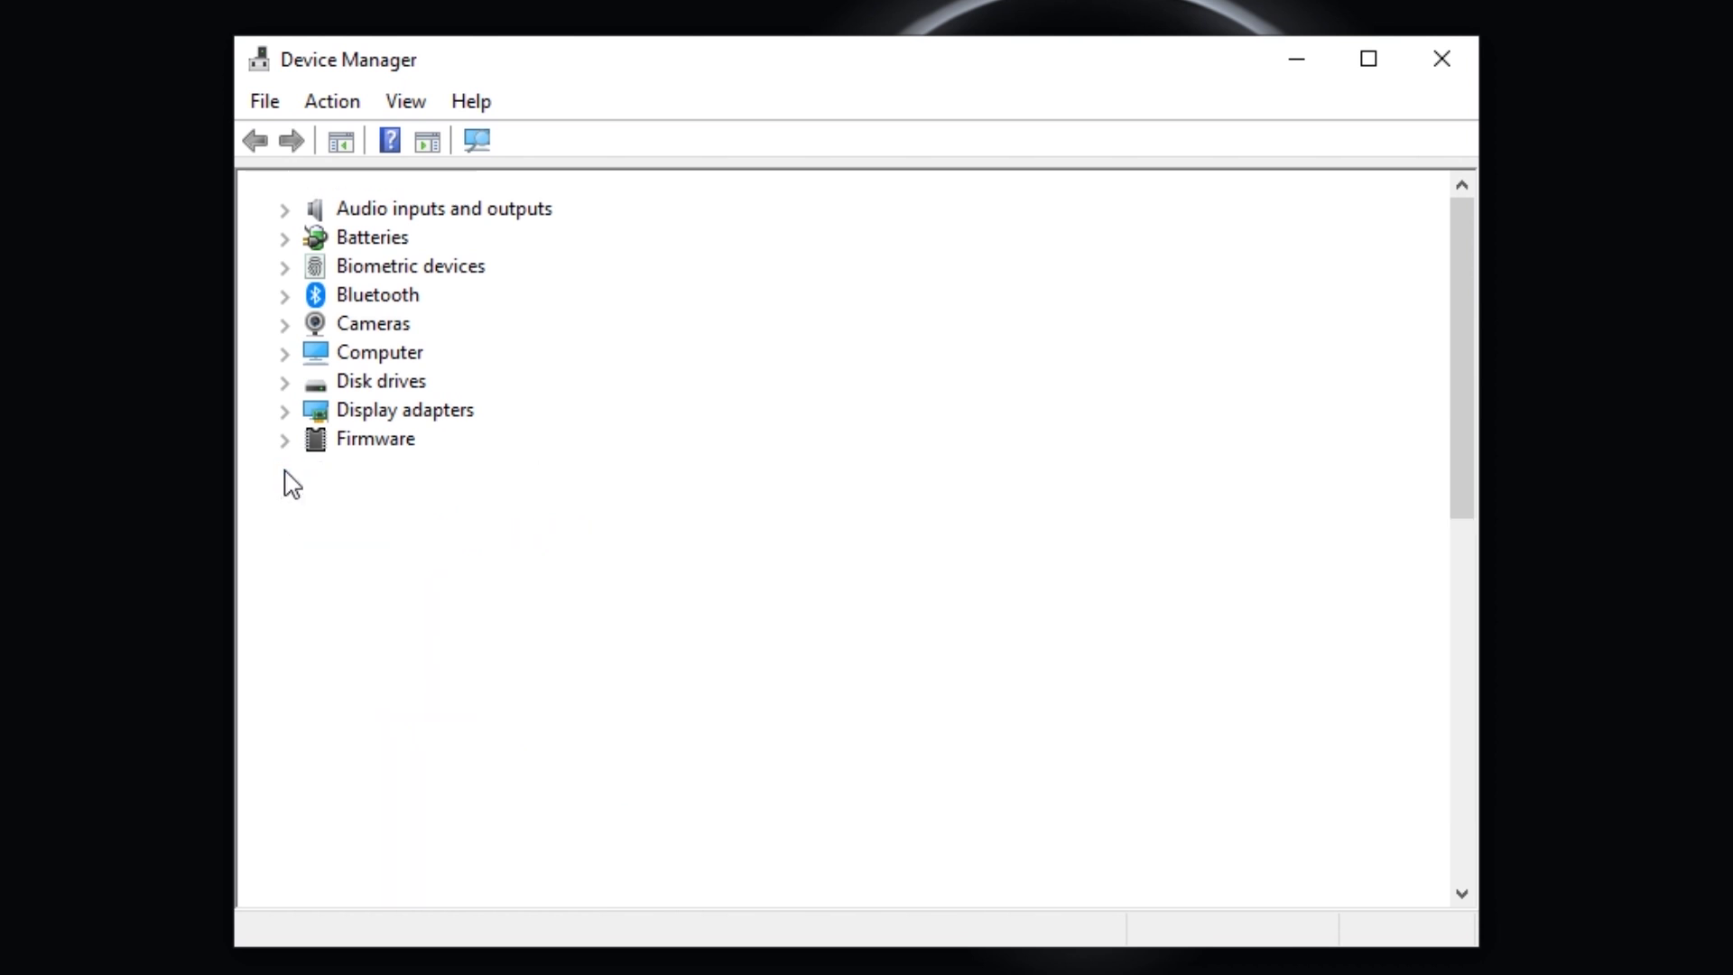
left_click(449, 217)
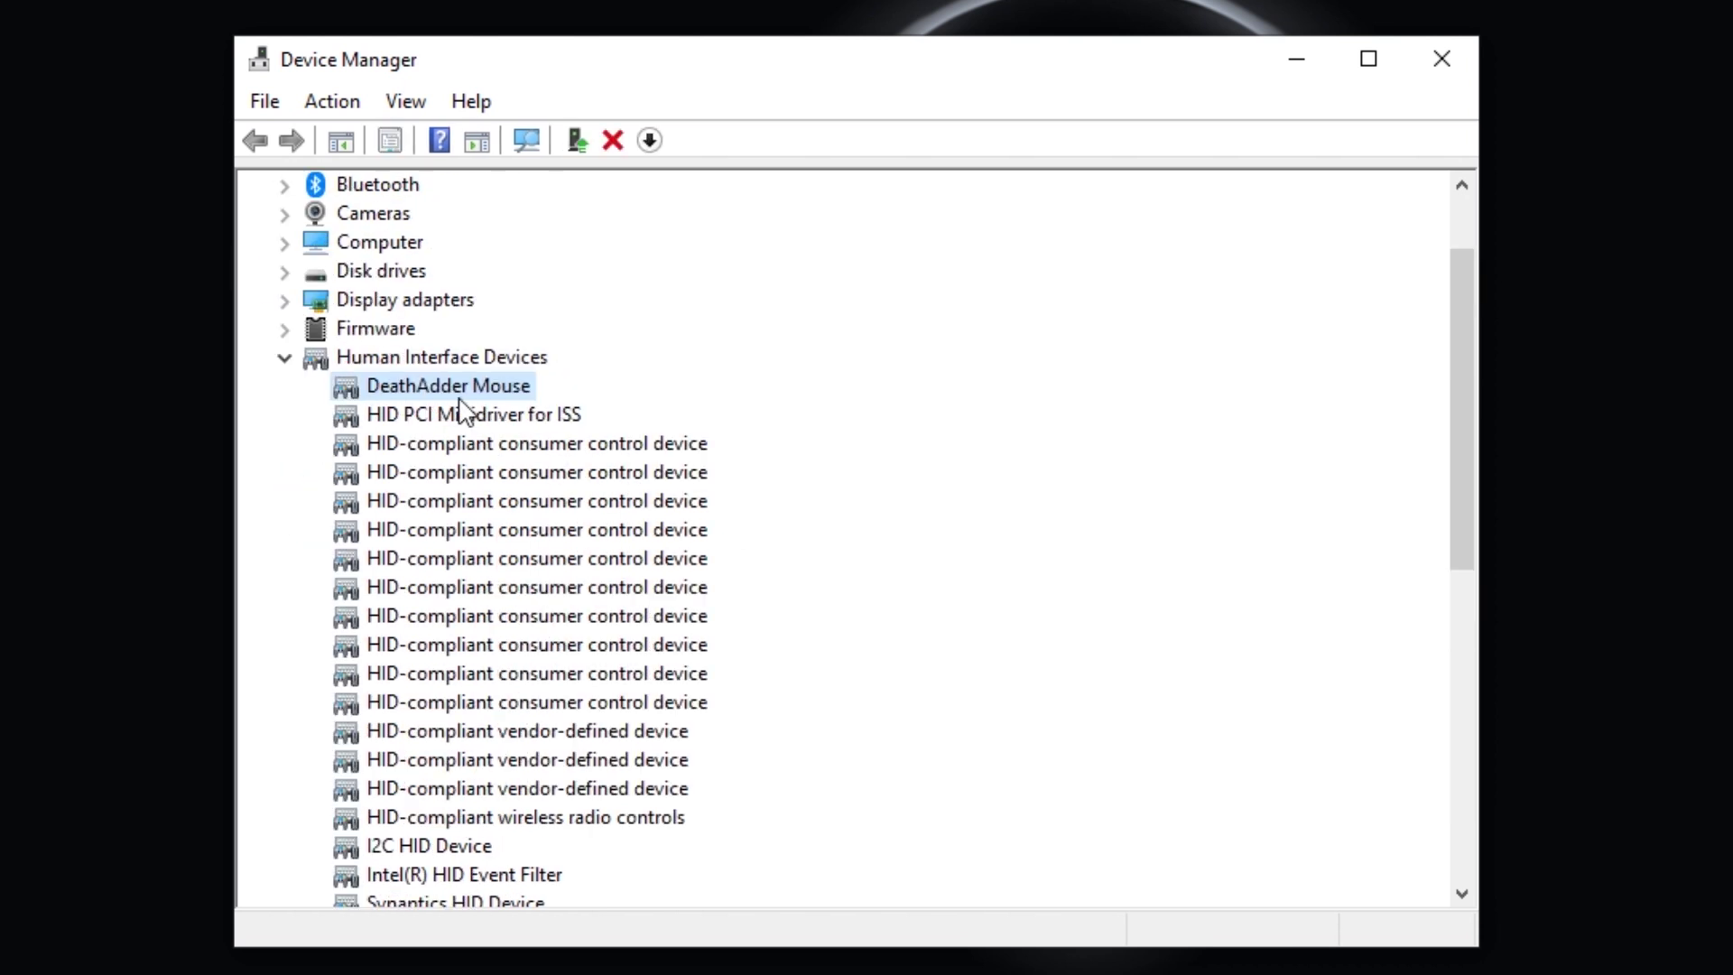
right_click(503, 390)
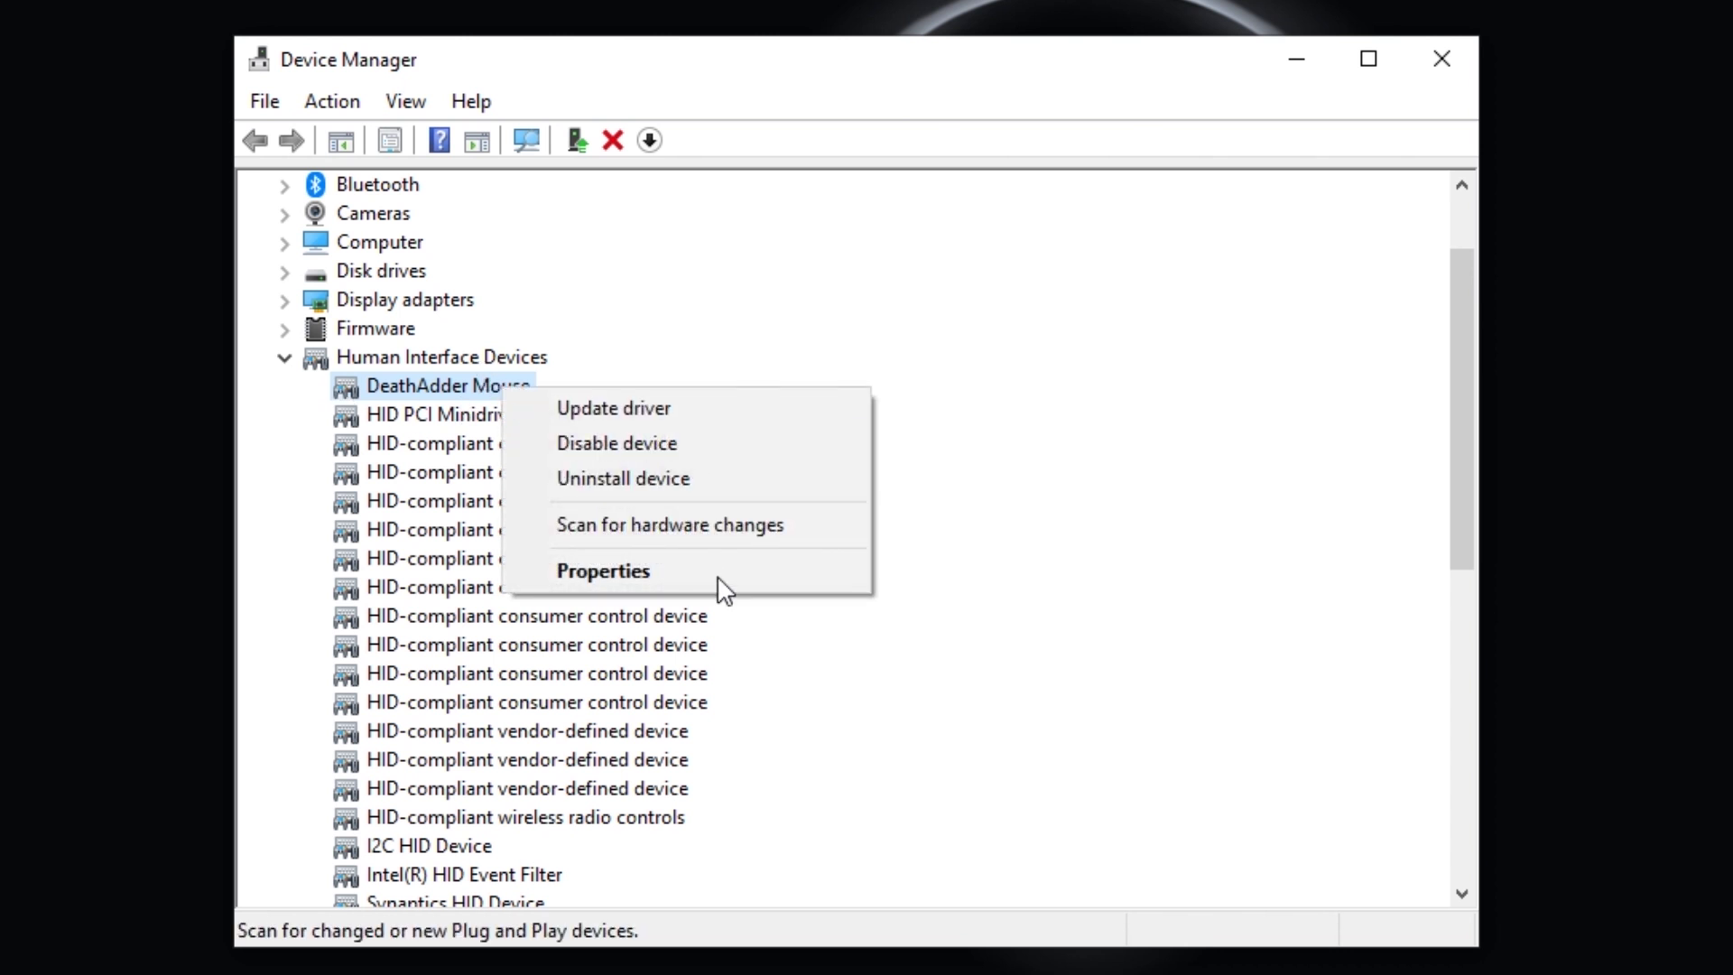
left_click(711, 577)
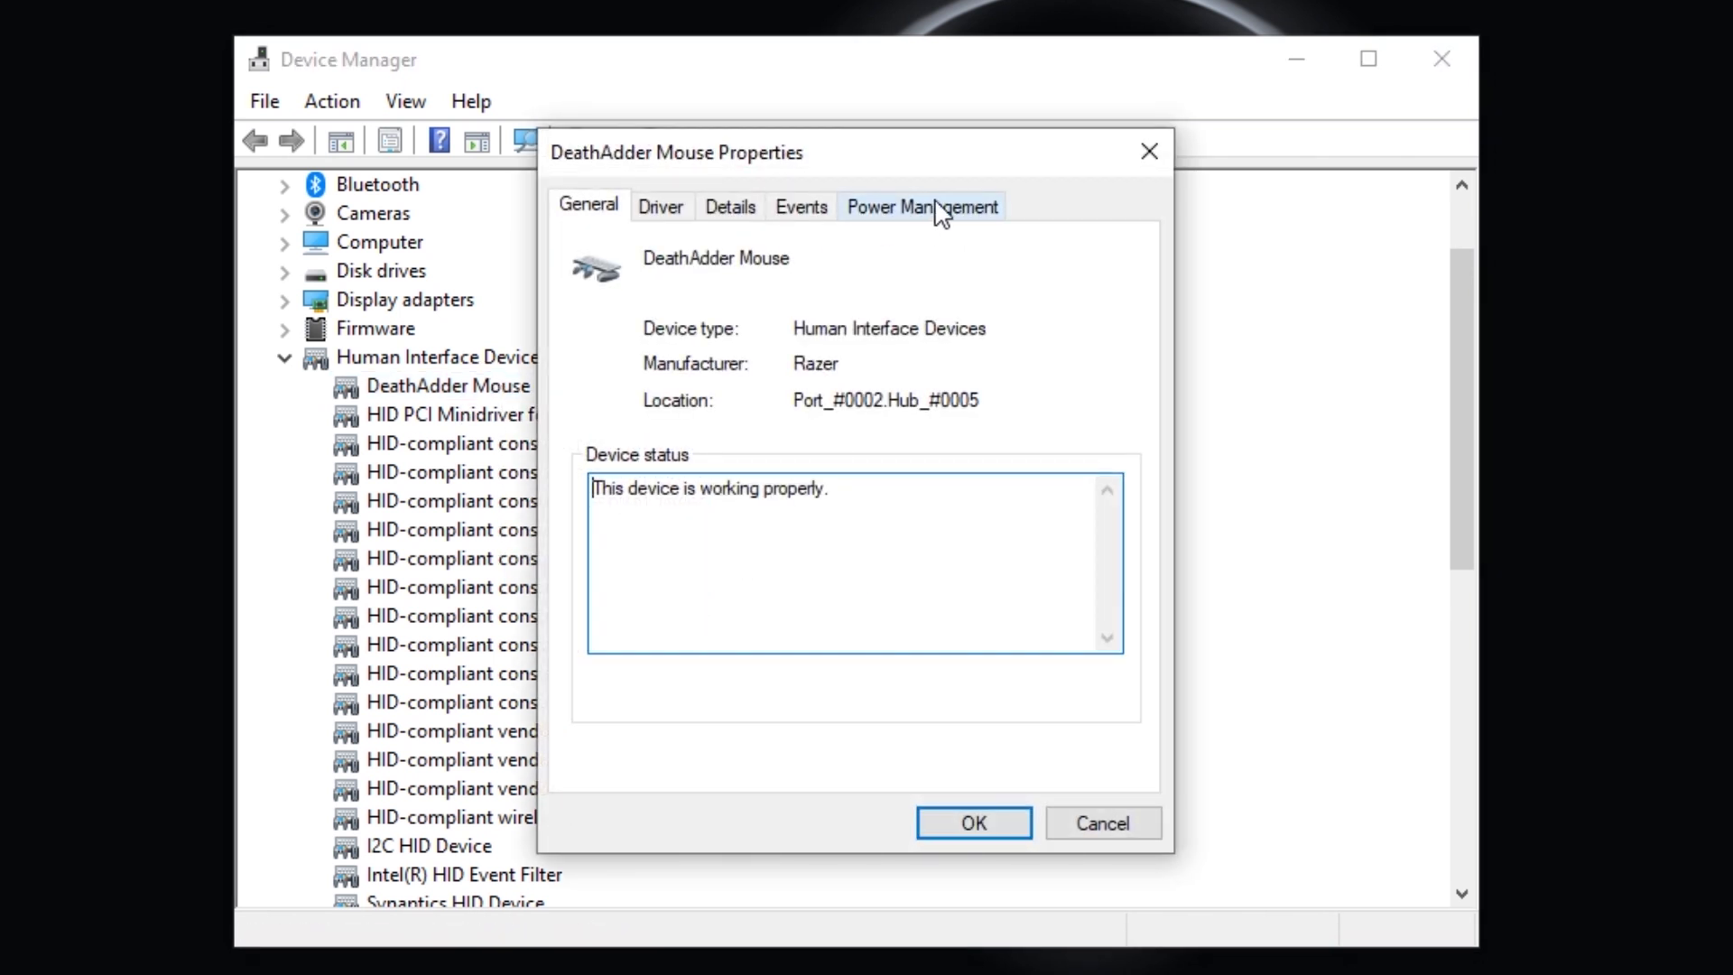
left_click(942, 209)
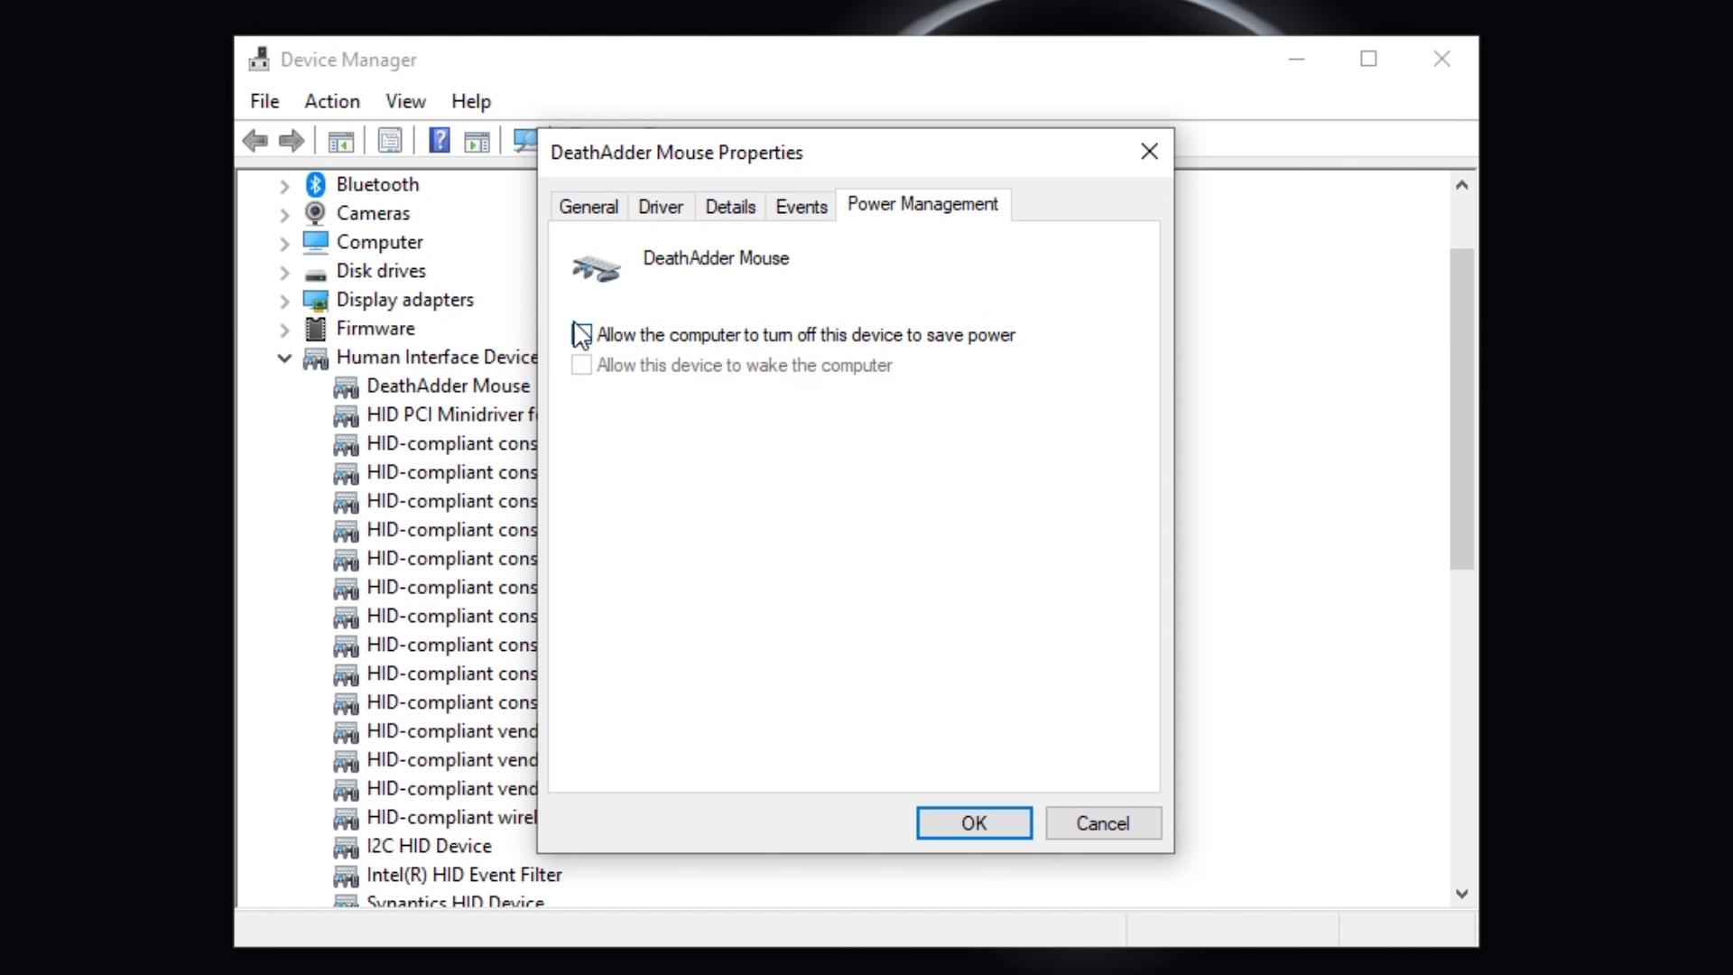
left_click(974, 823)
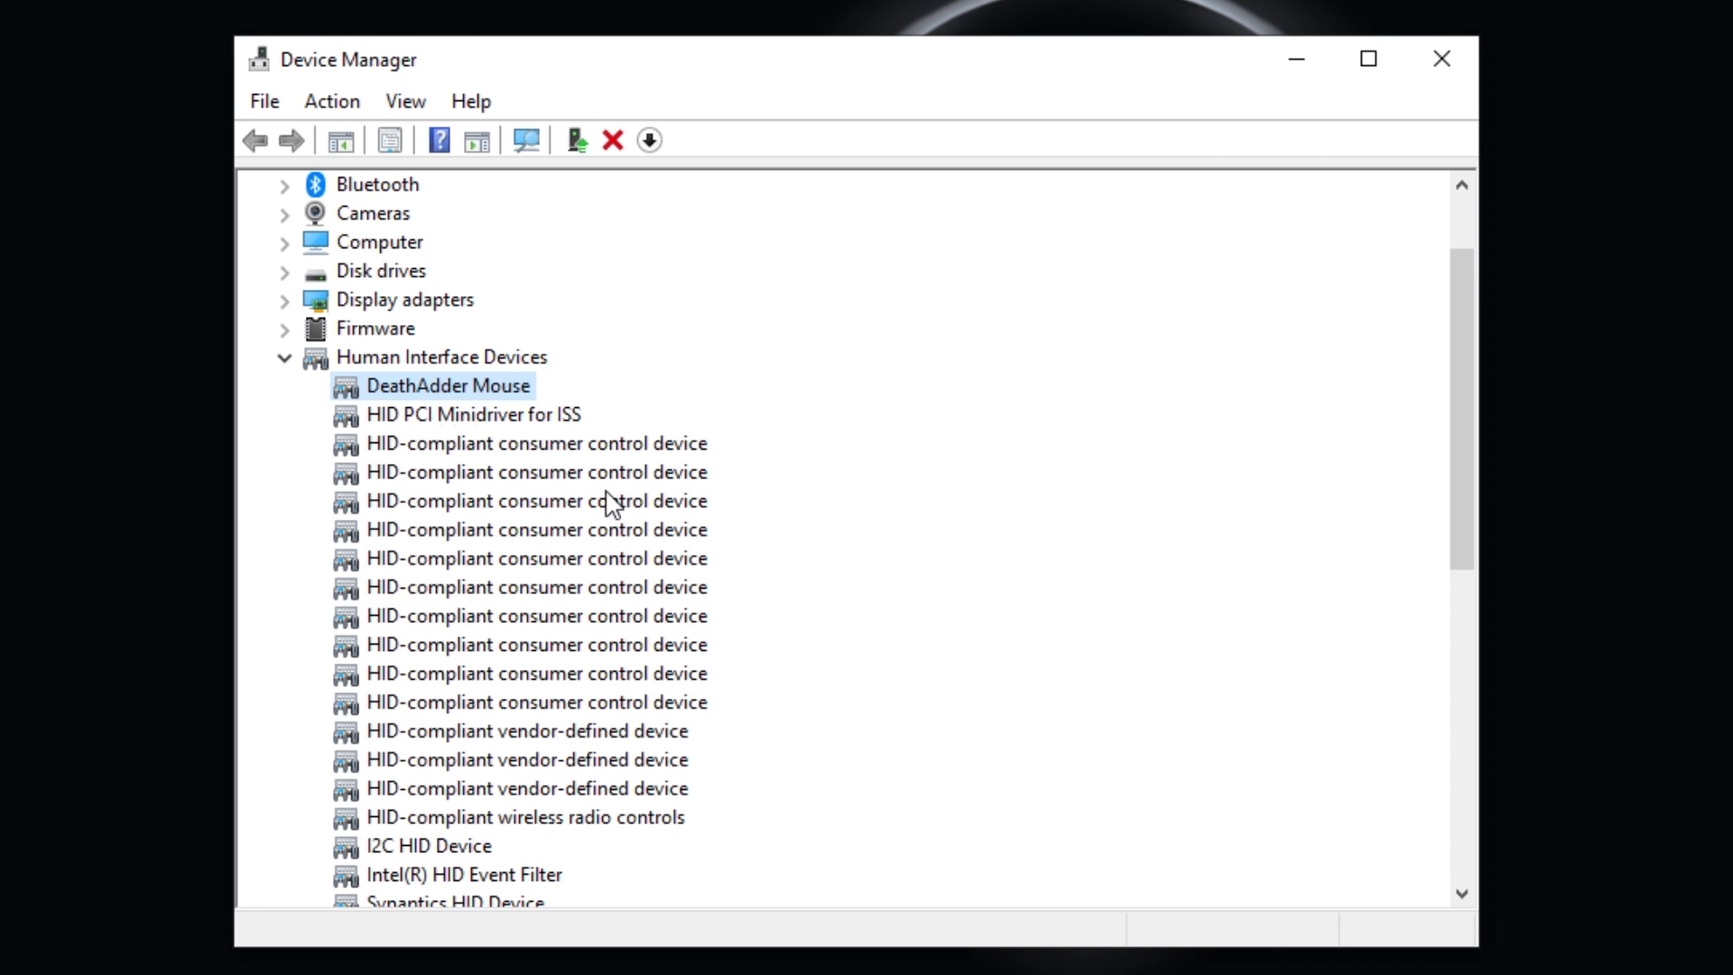
- Disable power-saving turn-off in the first USB Input Device's Power Management settings
scroll(607, 492, "down", 2)
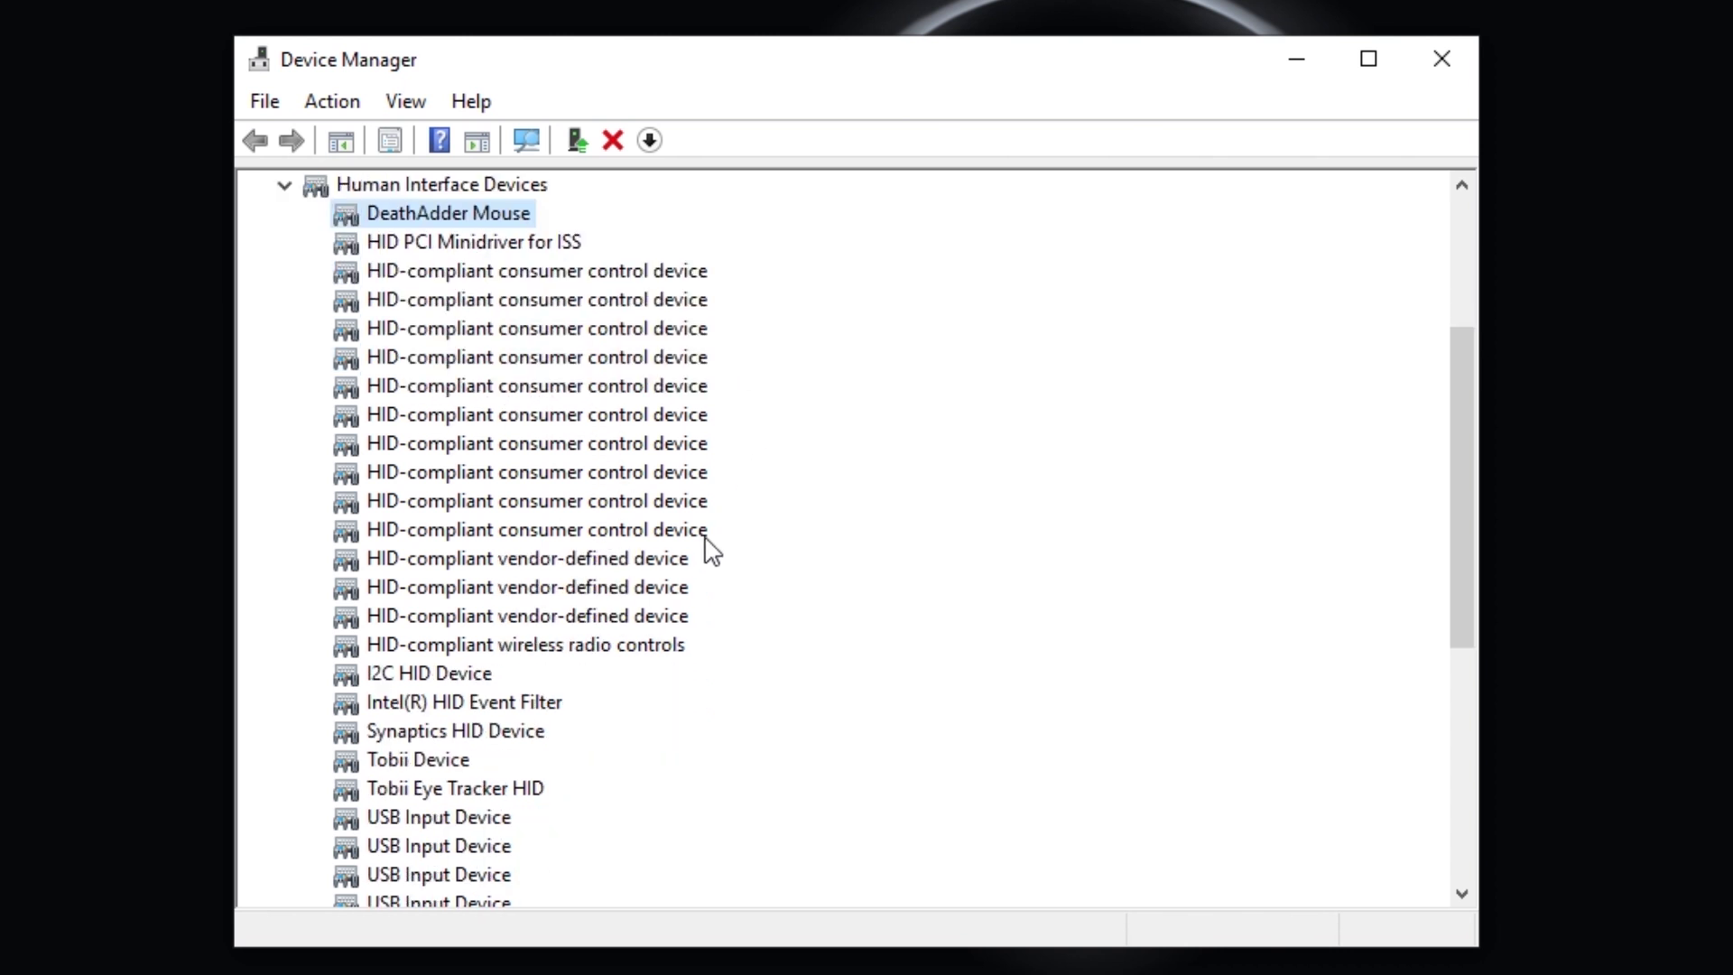
scroll(716, 533, "down", 1)
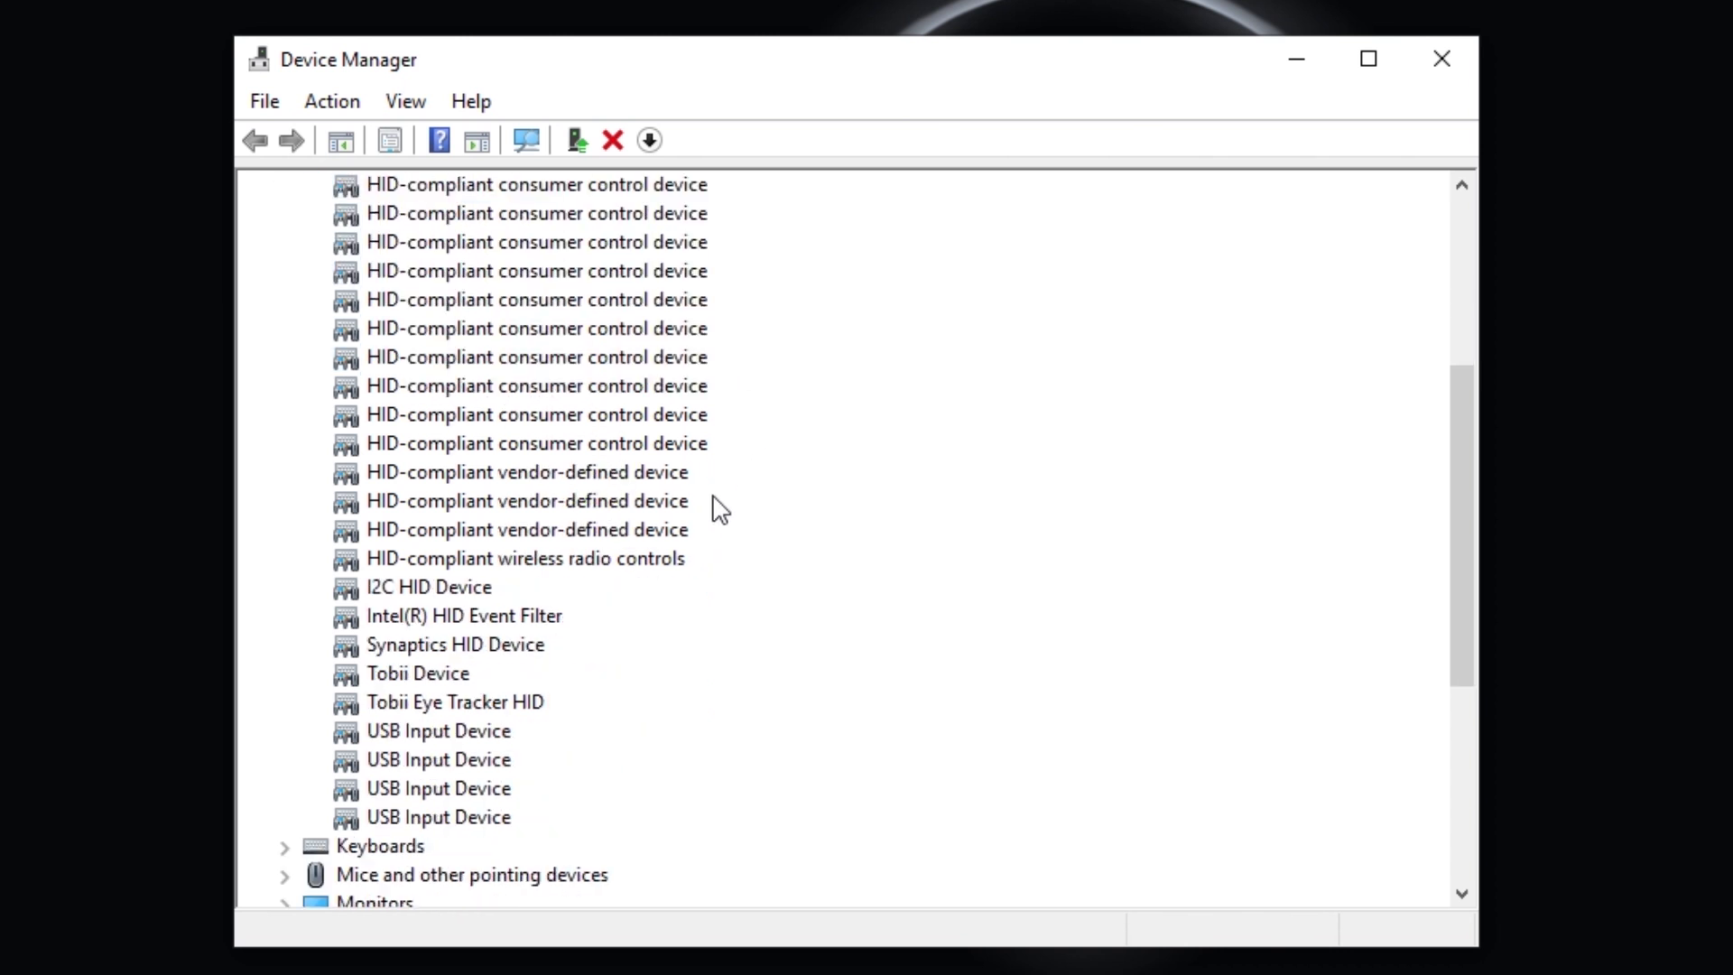
left_click(368, 739)
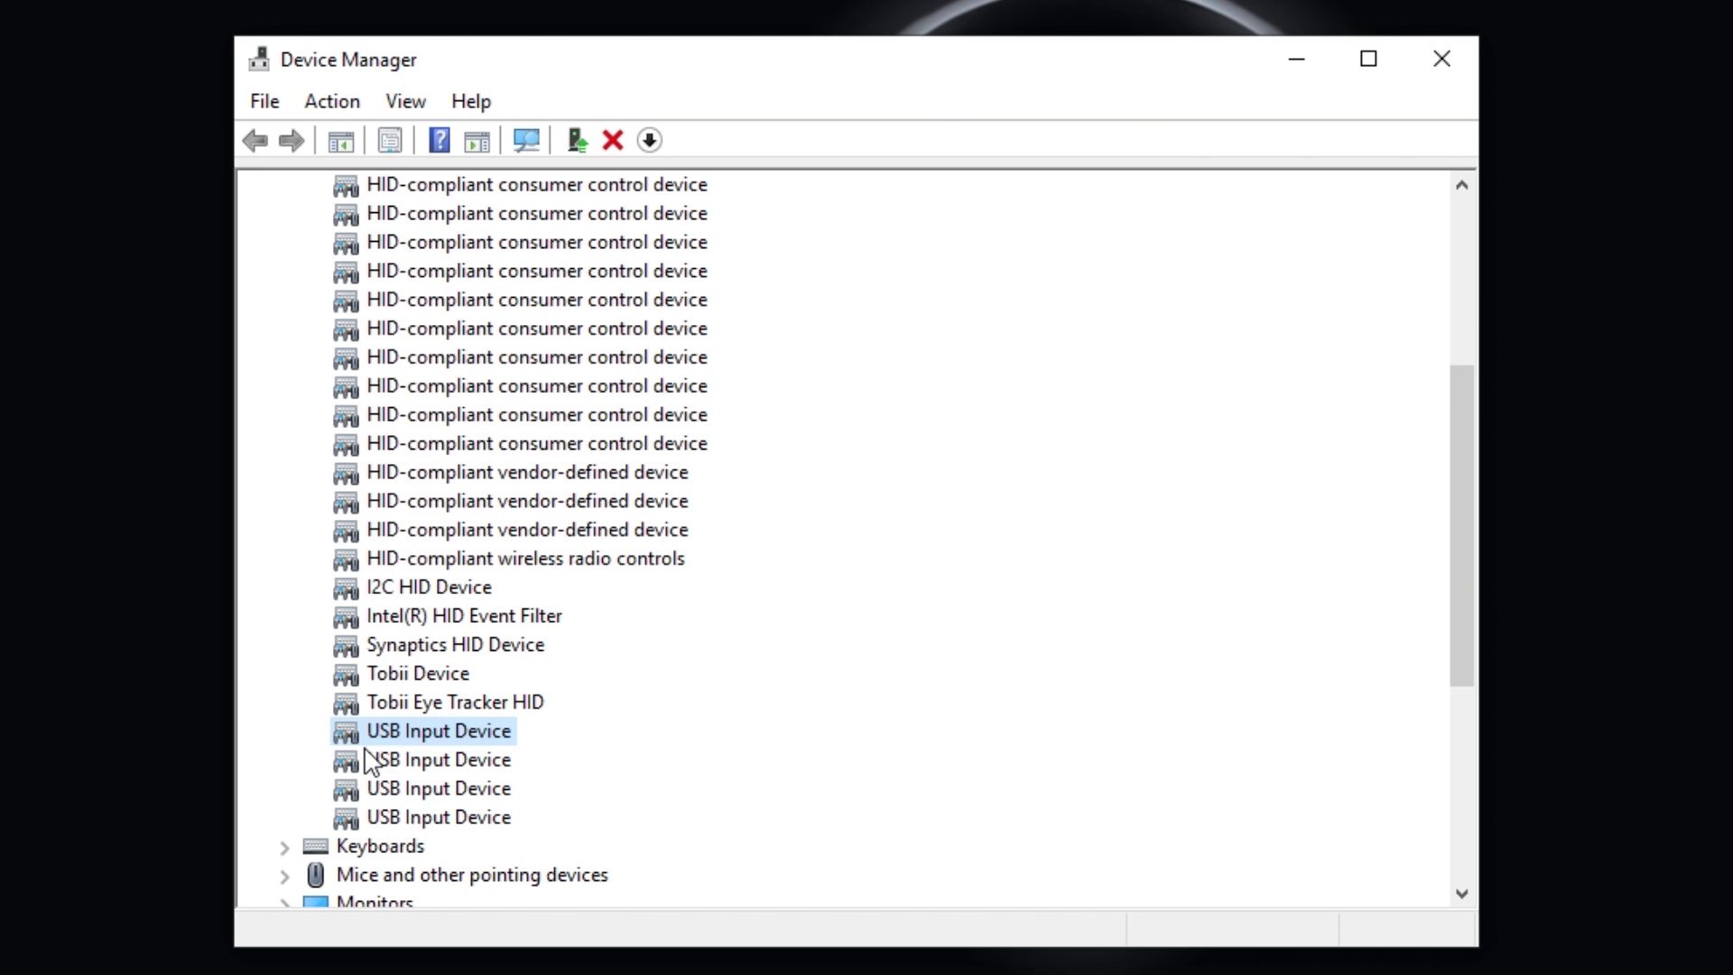
right_click(473, 731)
left_click(615, 913)
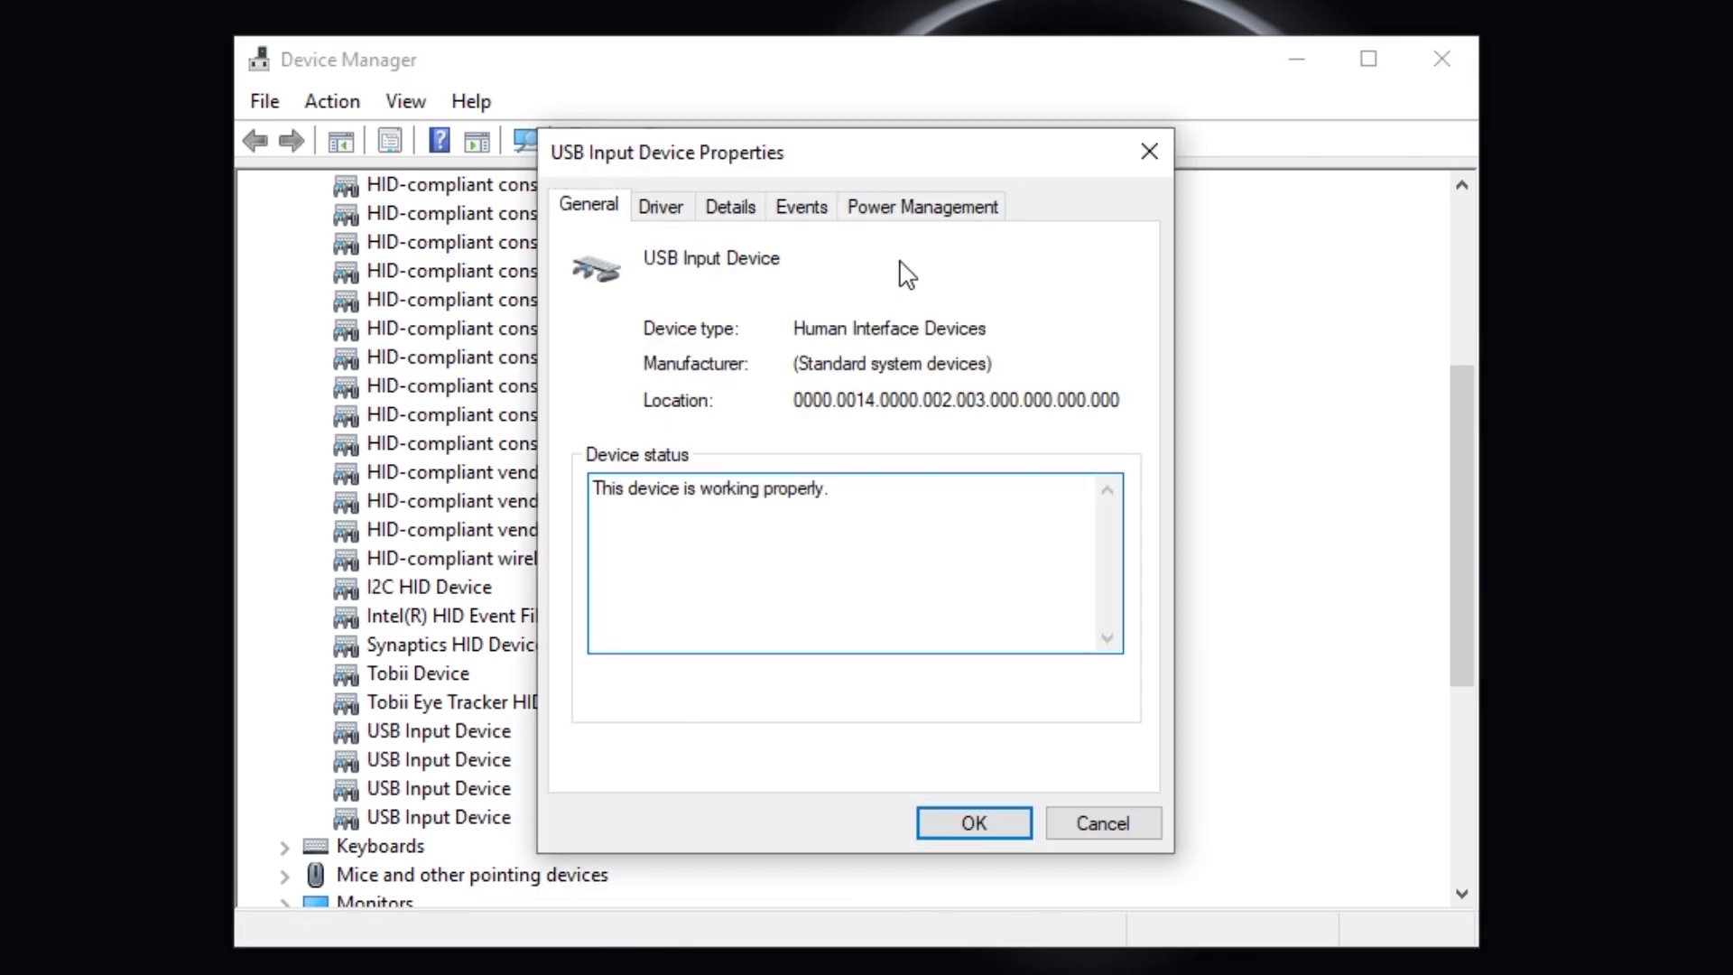
left_click(938, 226)
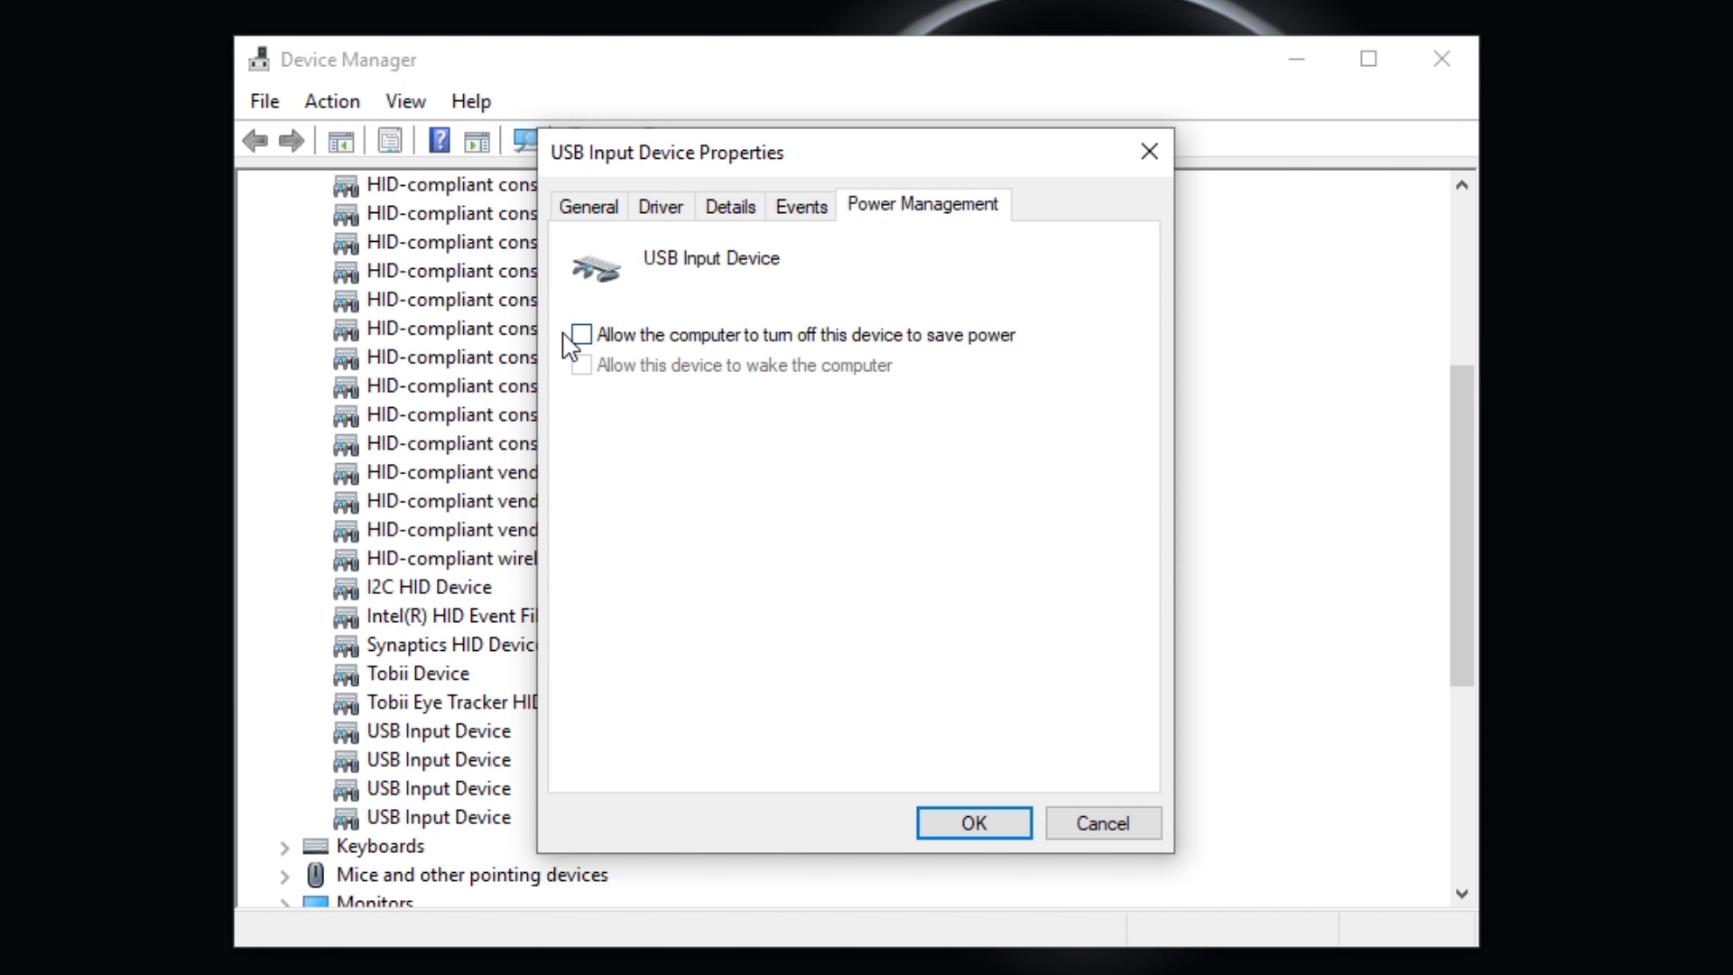
left_click(1007, 831)
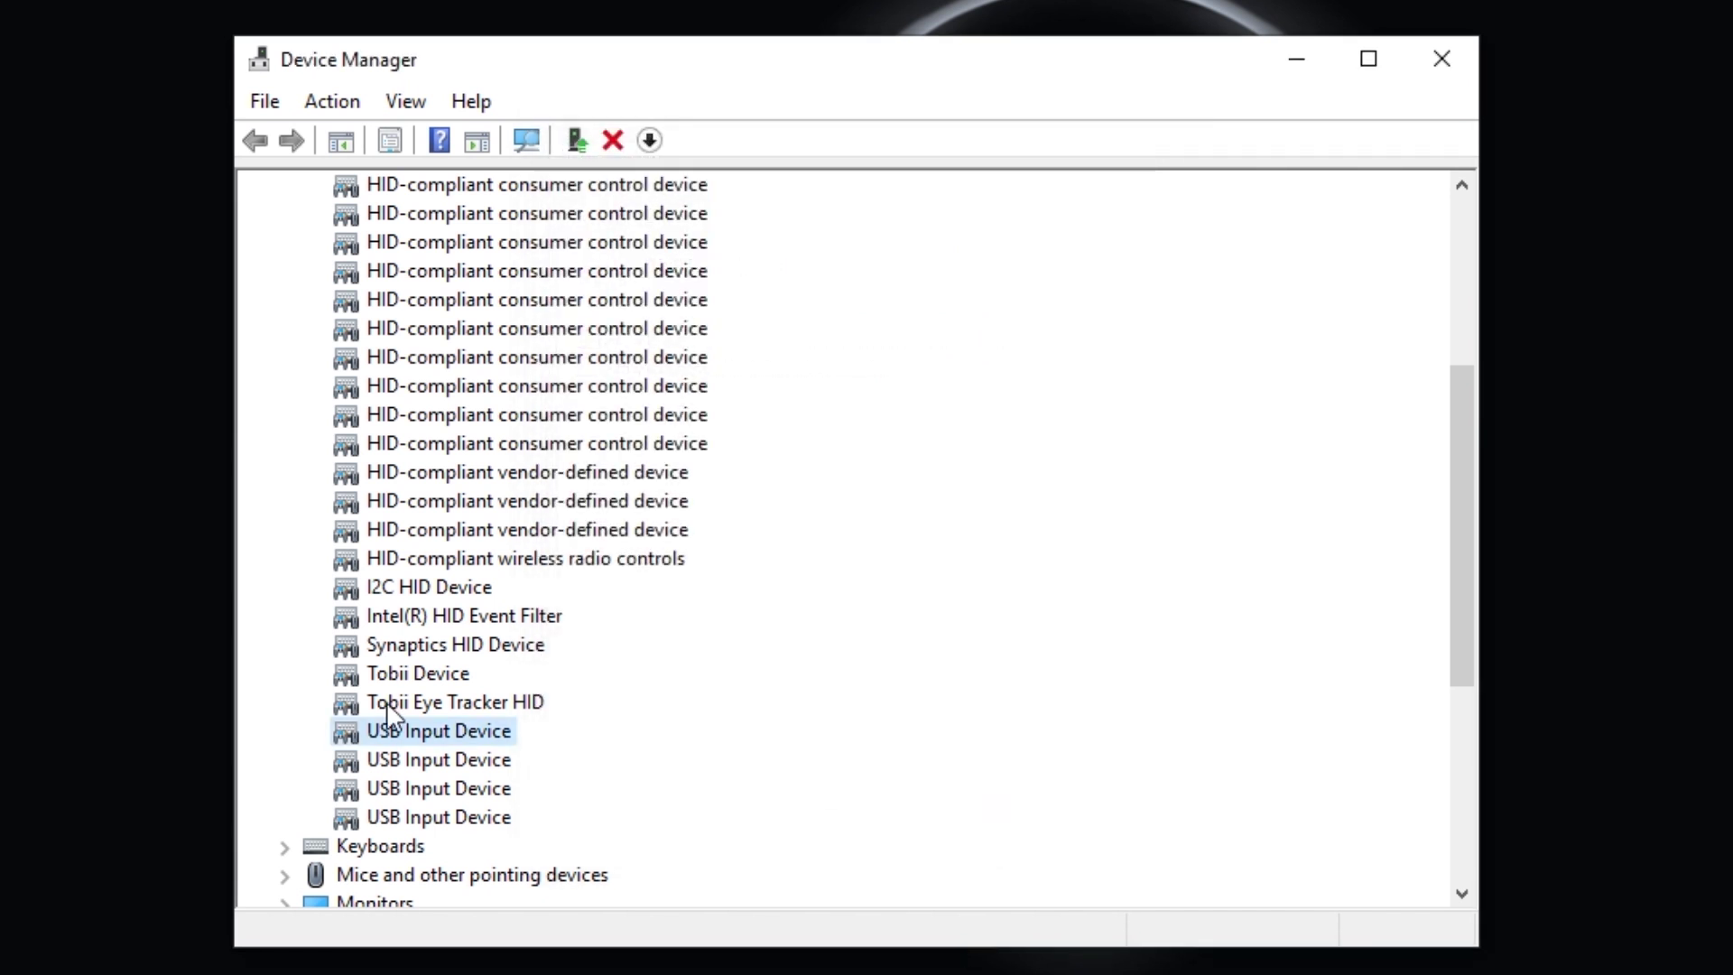
- Disable power-saving turn-off for the second USB Input Device as well
right_click(447, 774)
left_click(505, 955)
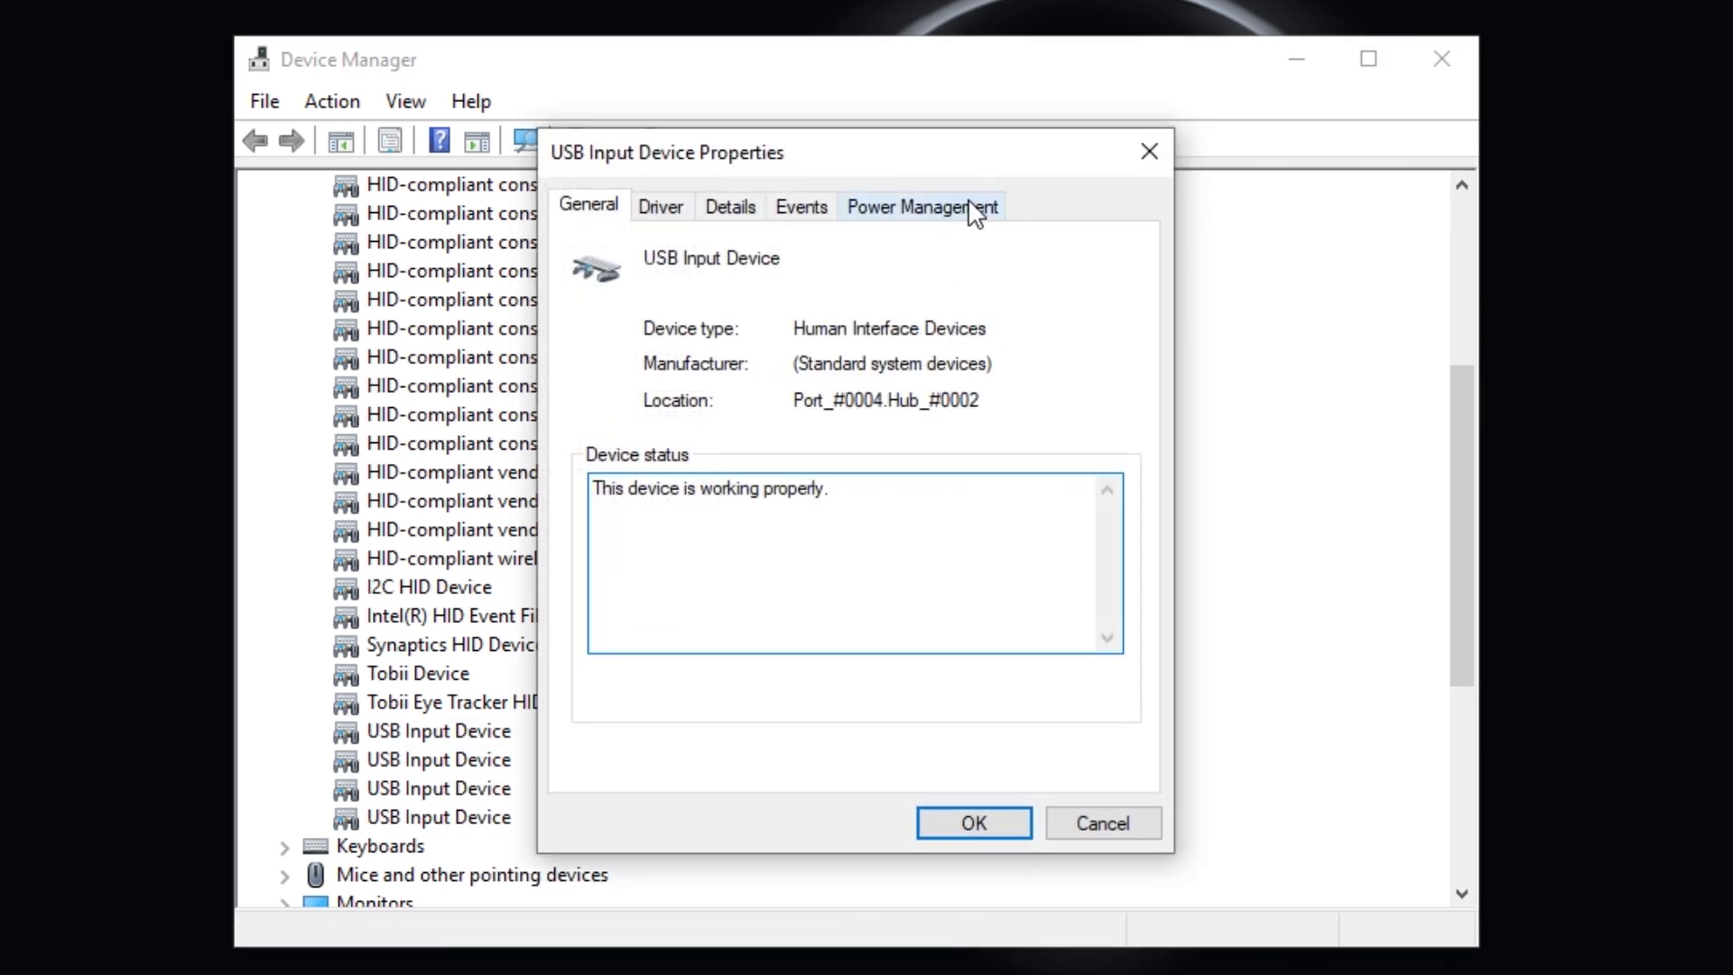
left_click(973, 213)
left_click(984, 823)
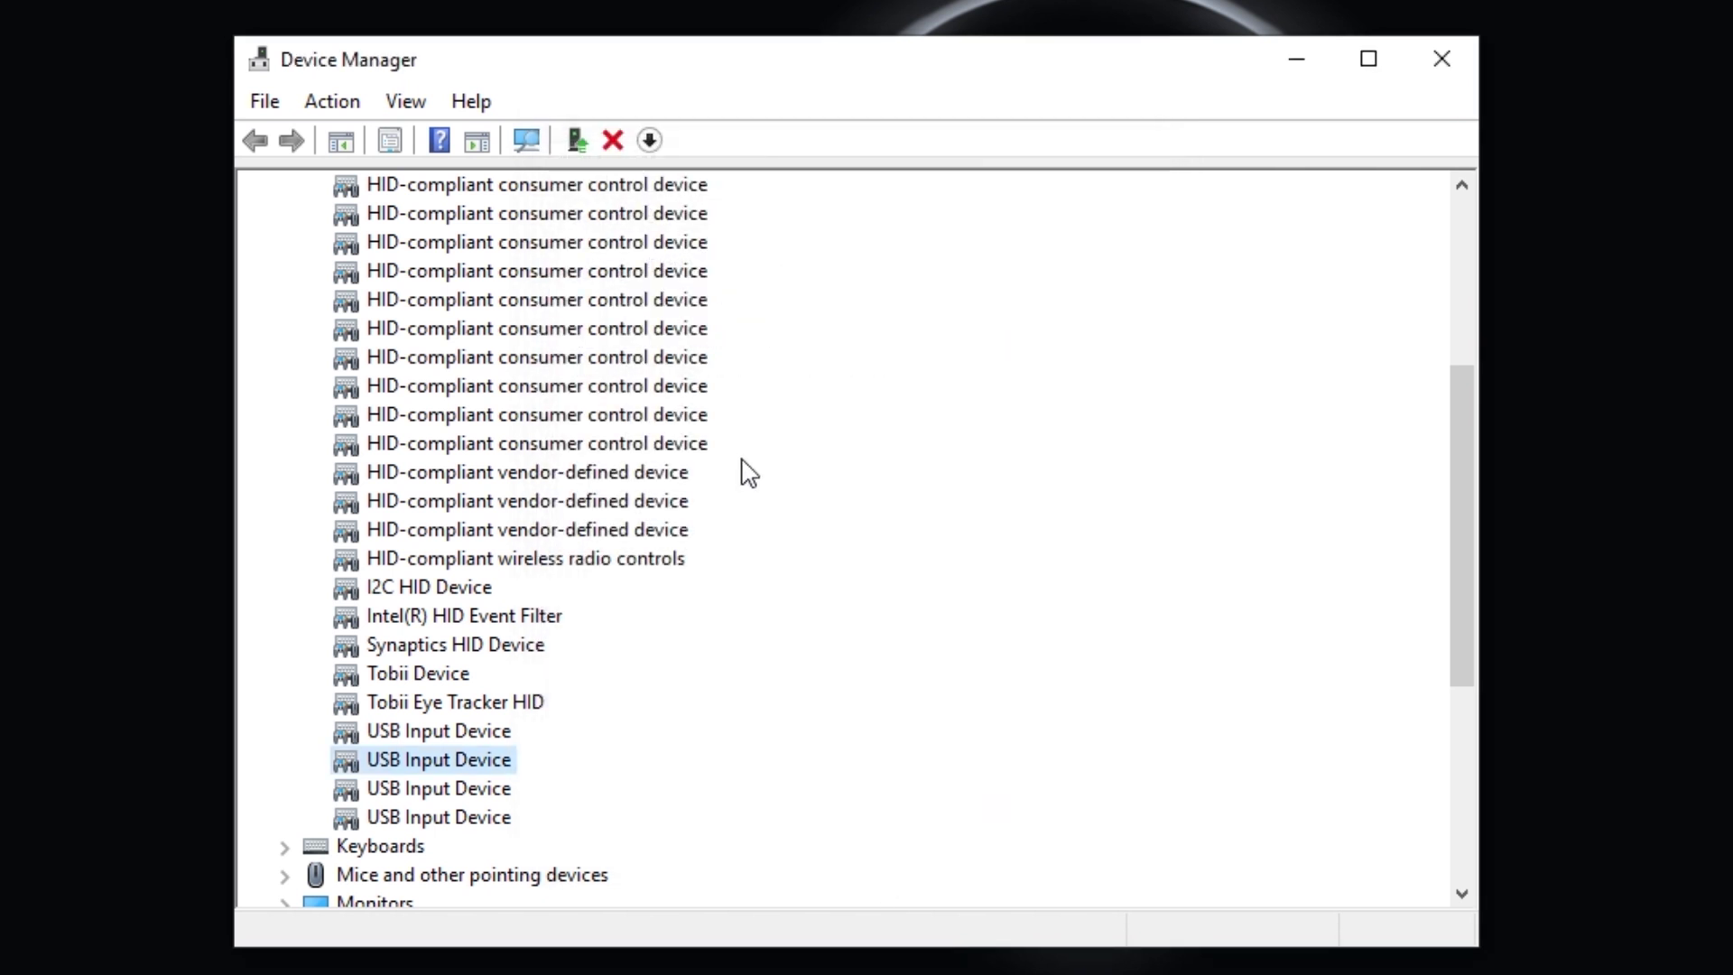
scroll(743, 468, "down", 5)
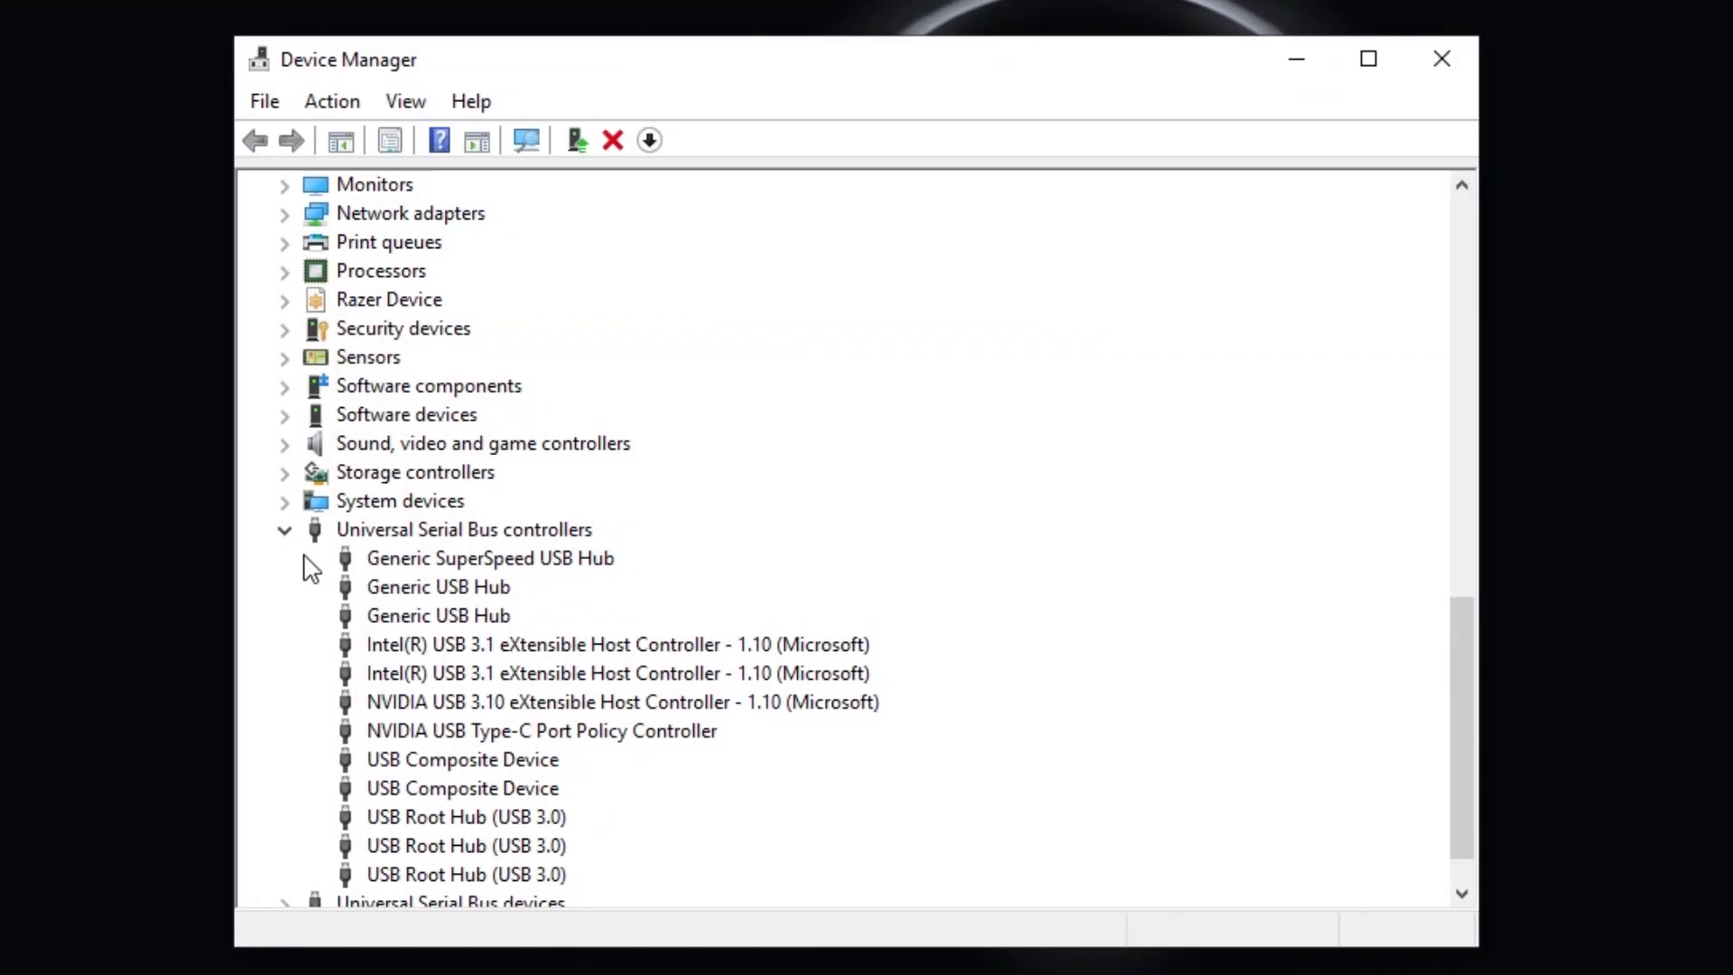
- Untick the power-saving turn-off option for the Generic SuperSpeed USB Hub
left_click(434, 564)
scroll(708, 549, "down", 1)
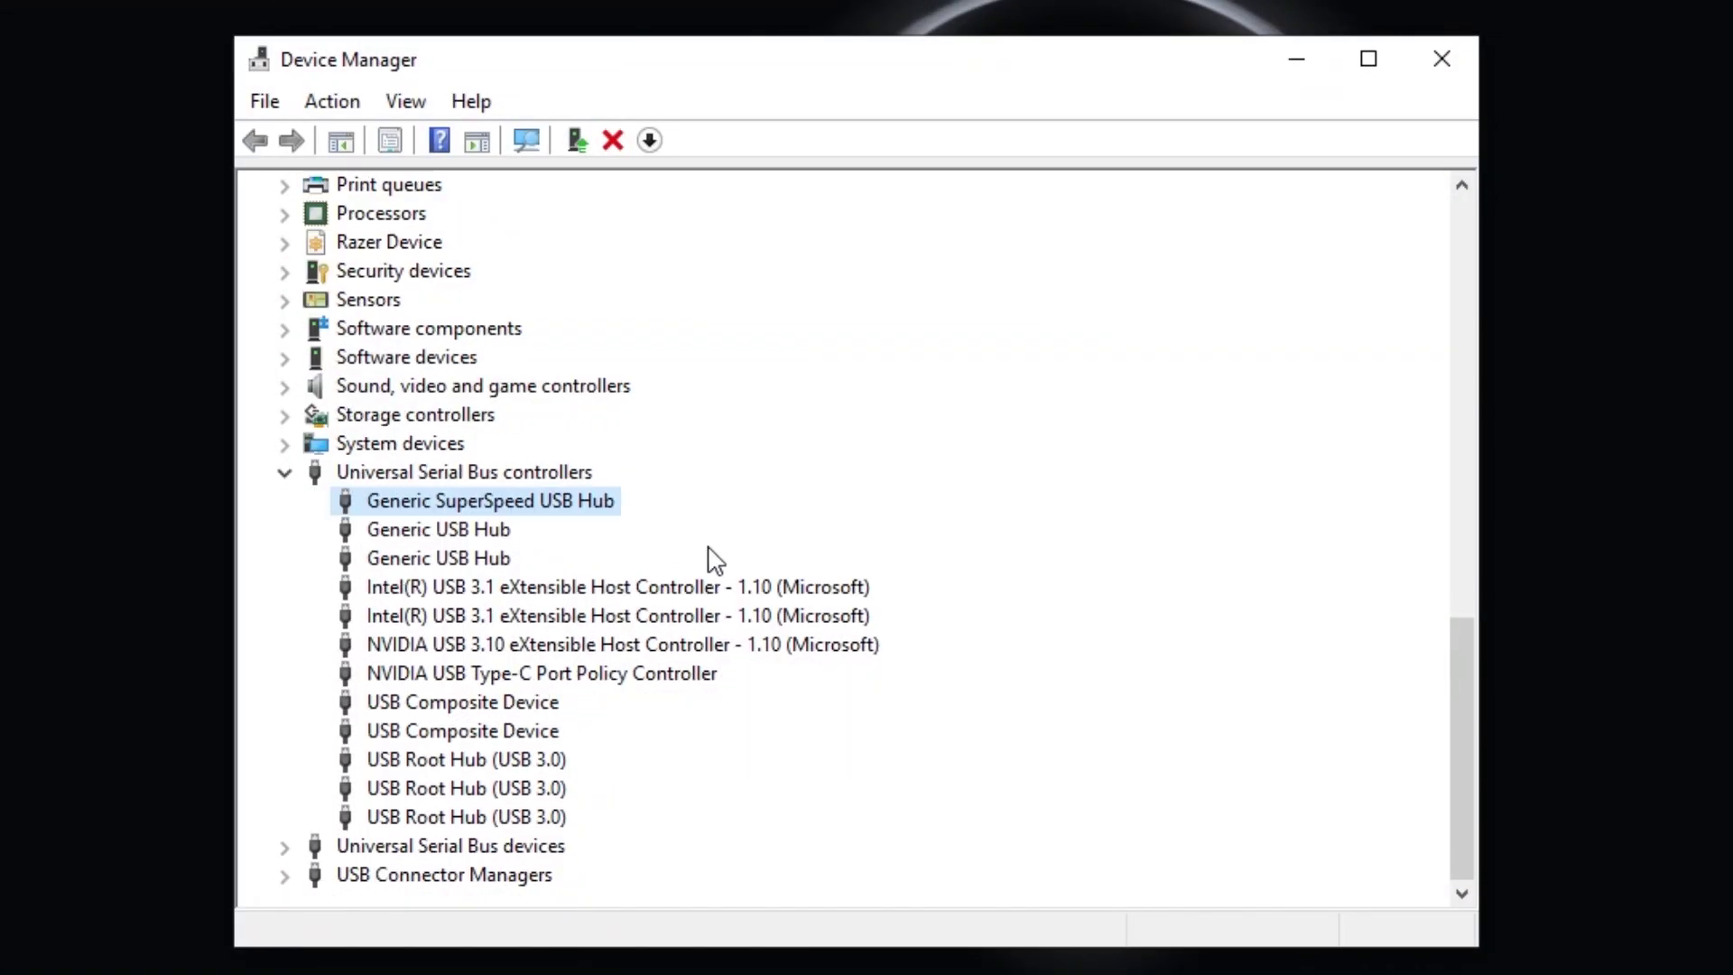
right_click(486, 507)
left_click(596, 686)
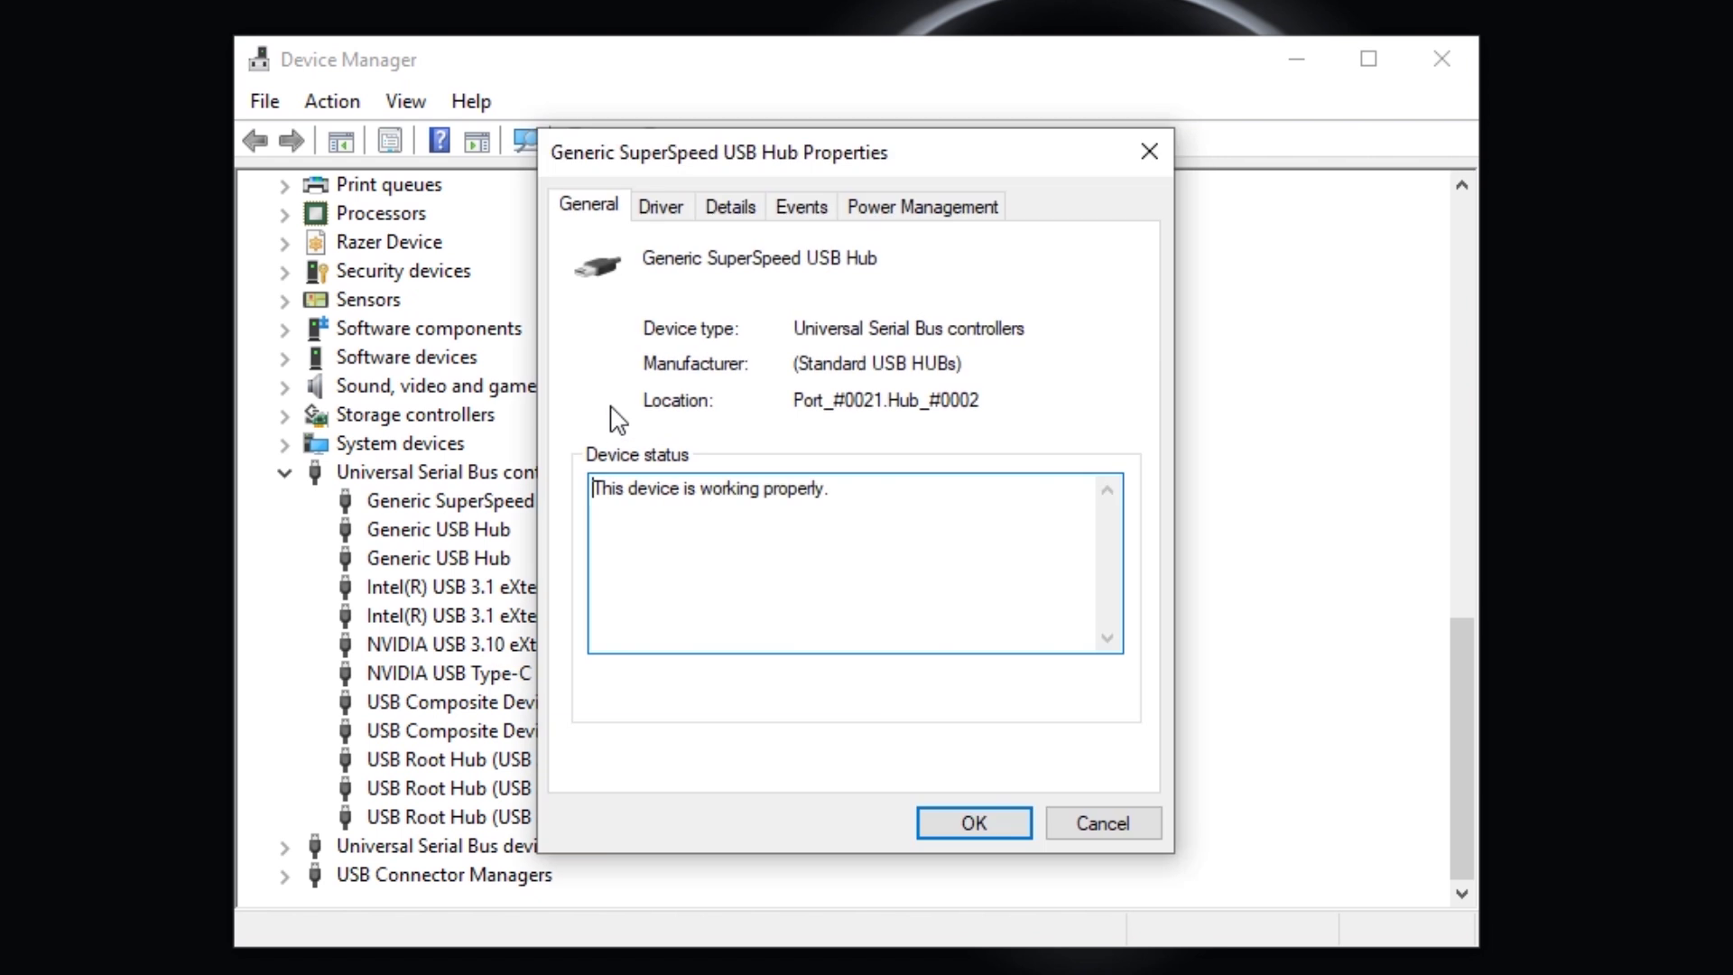
left_click(987, 209)
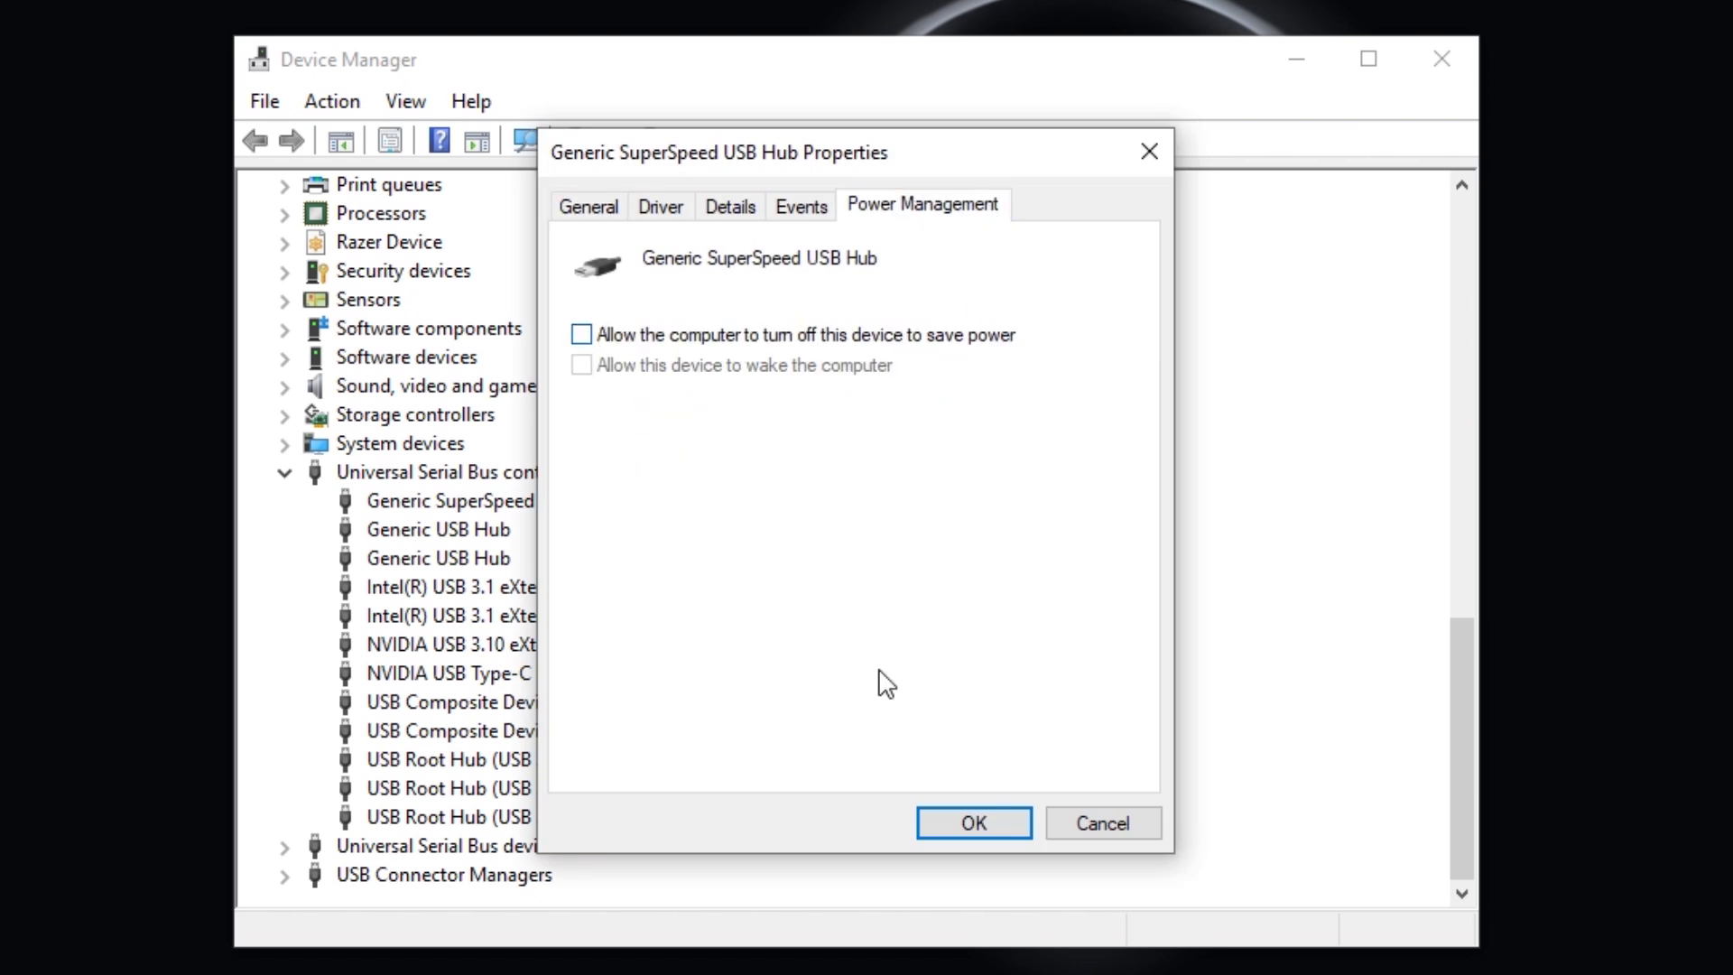
left_click(974, 822)
- Show the Power Management settings of the Generic USB Hub
left_click(451, 529)
right_click(451, 529)
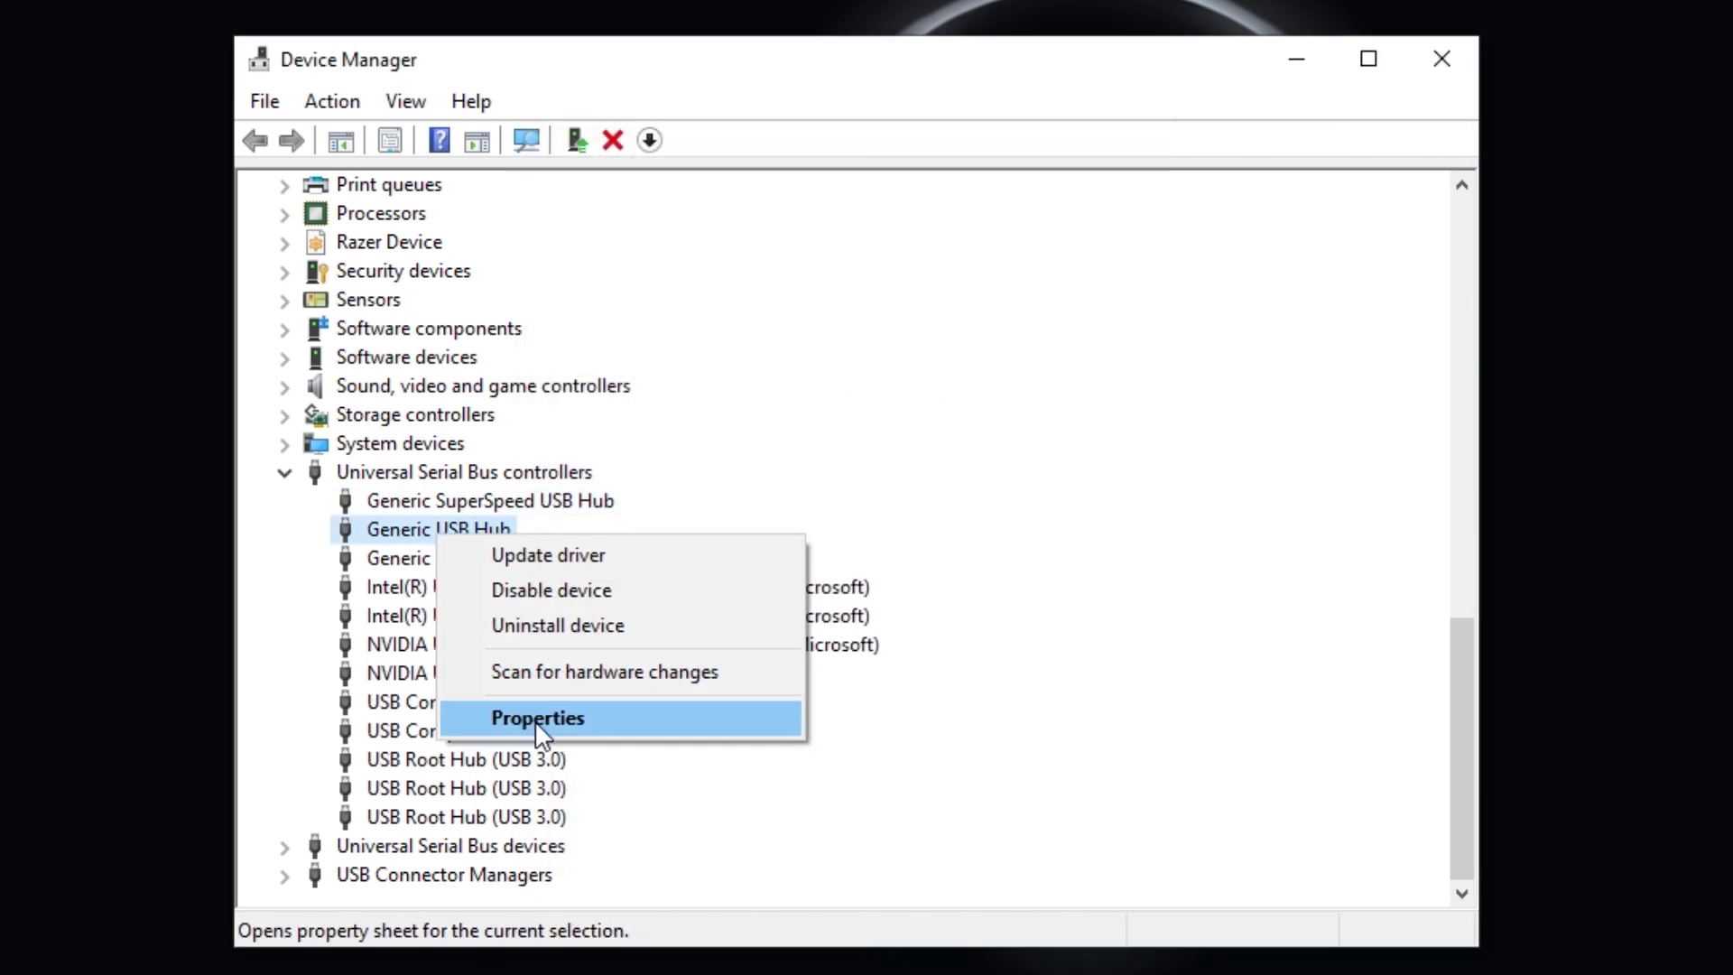
left_click(546, 717)
left_click(919, 208)
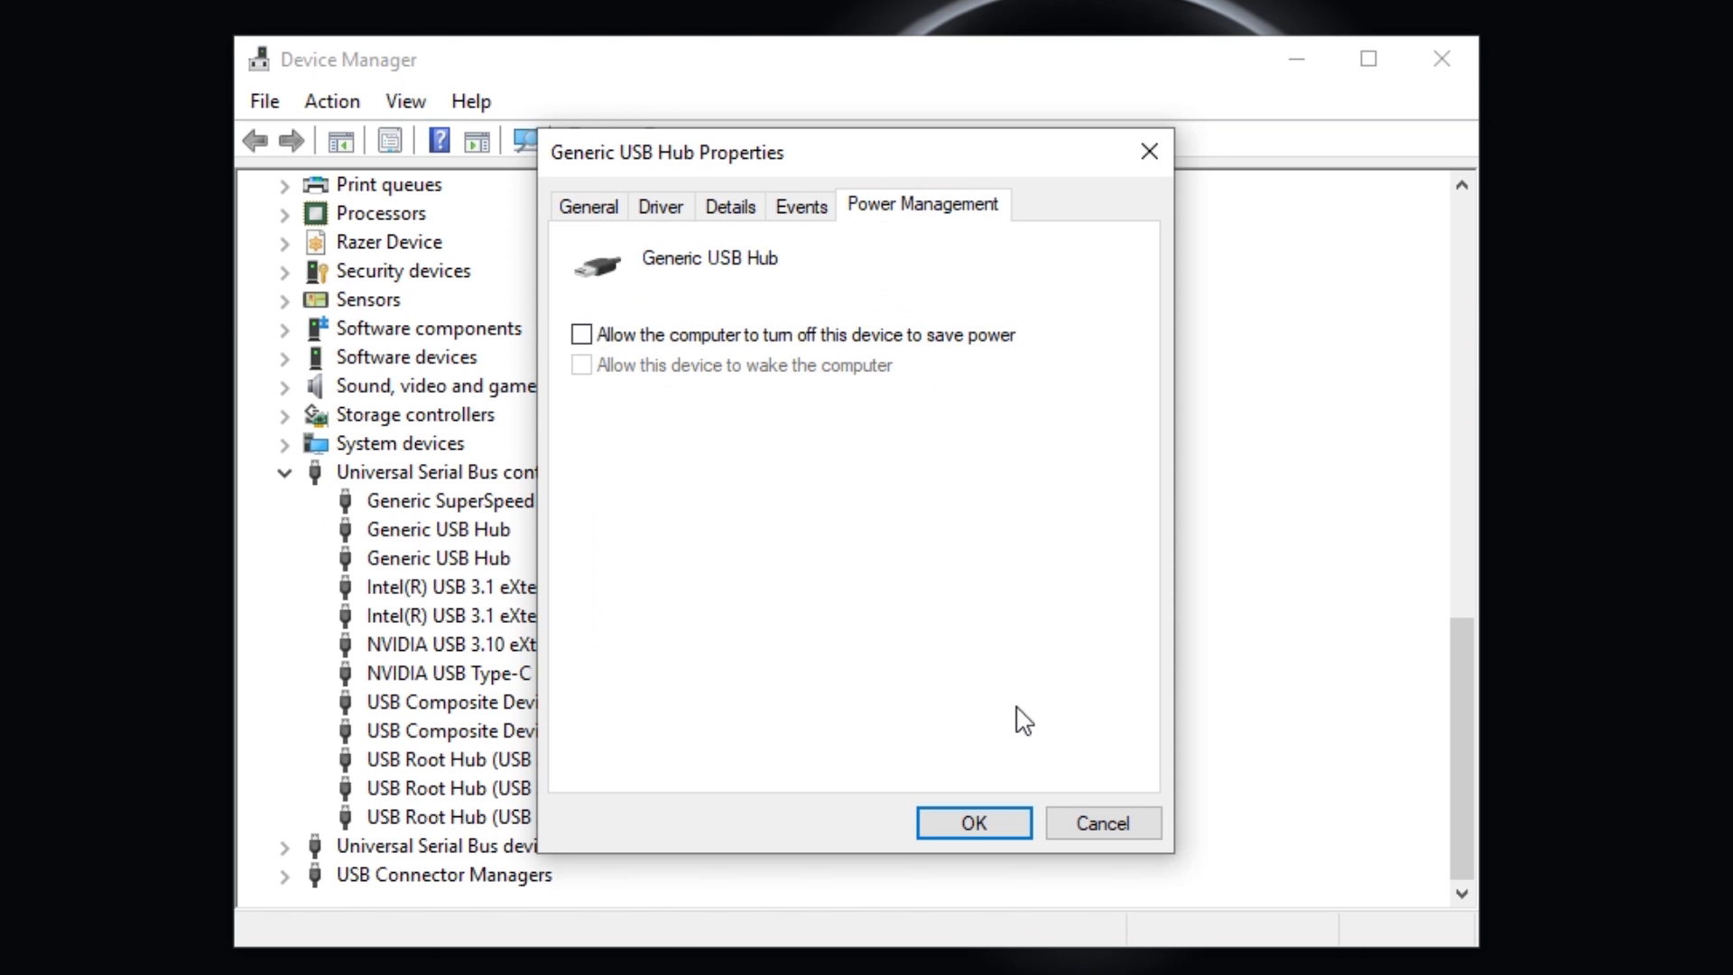